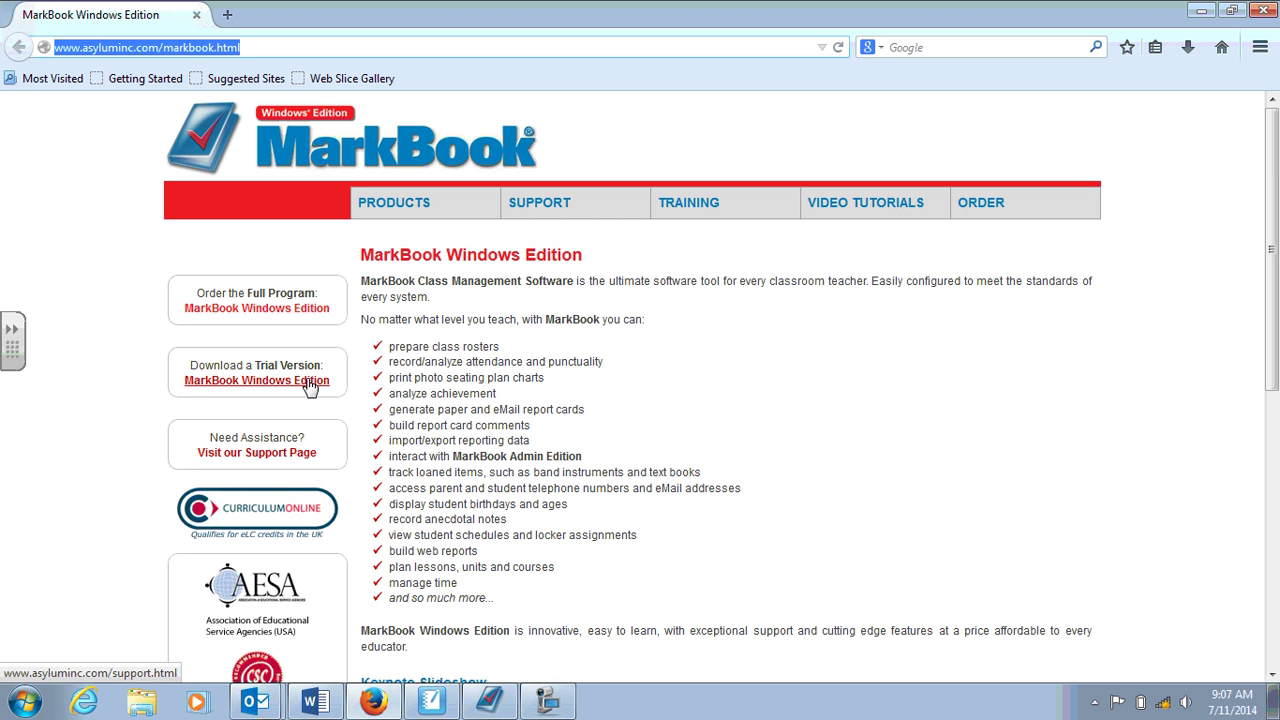
Bring MarkBook forward, begin a new class and enter class code CHV2O01.
click(491, 706)
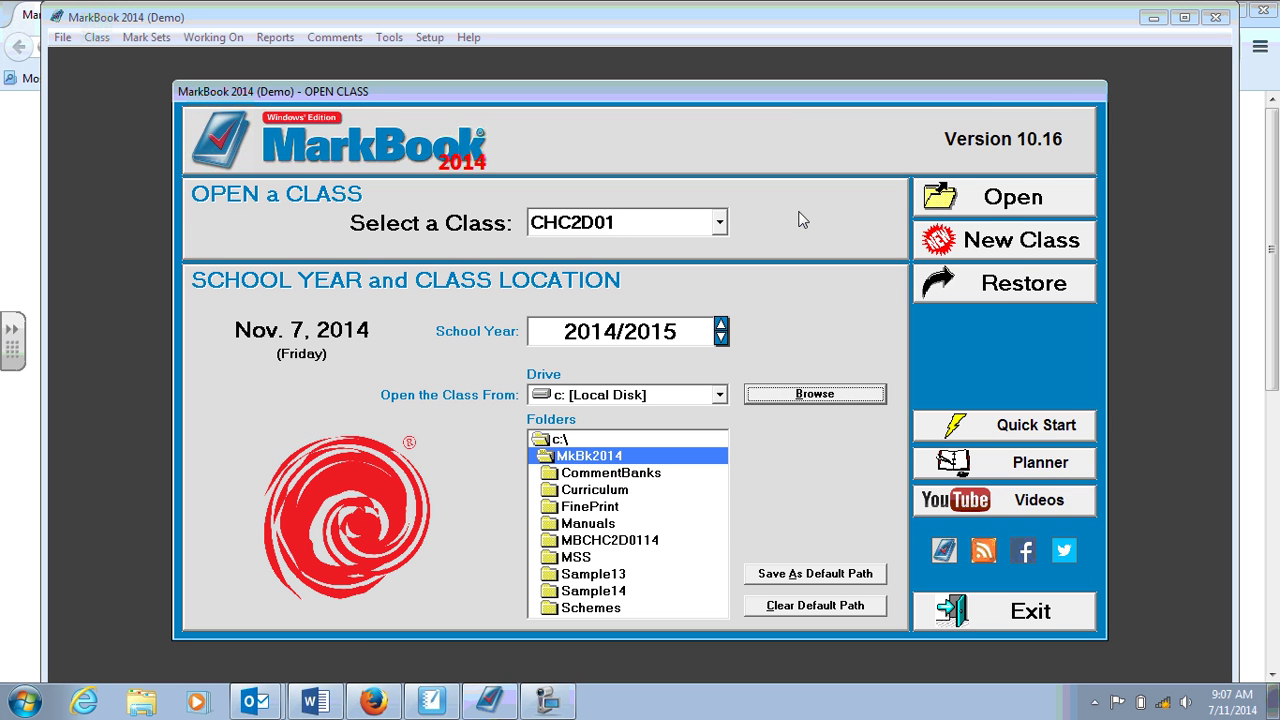
click(981, 248)
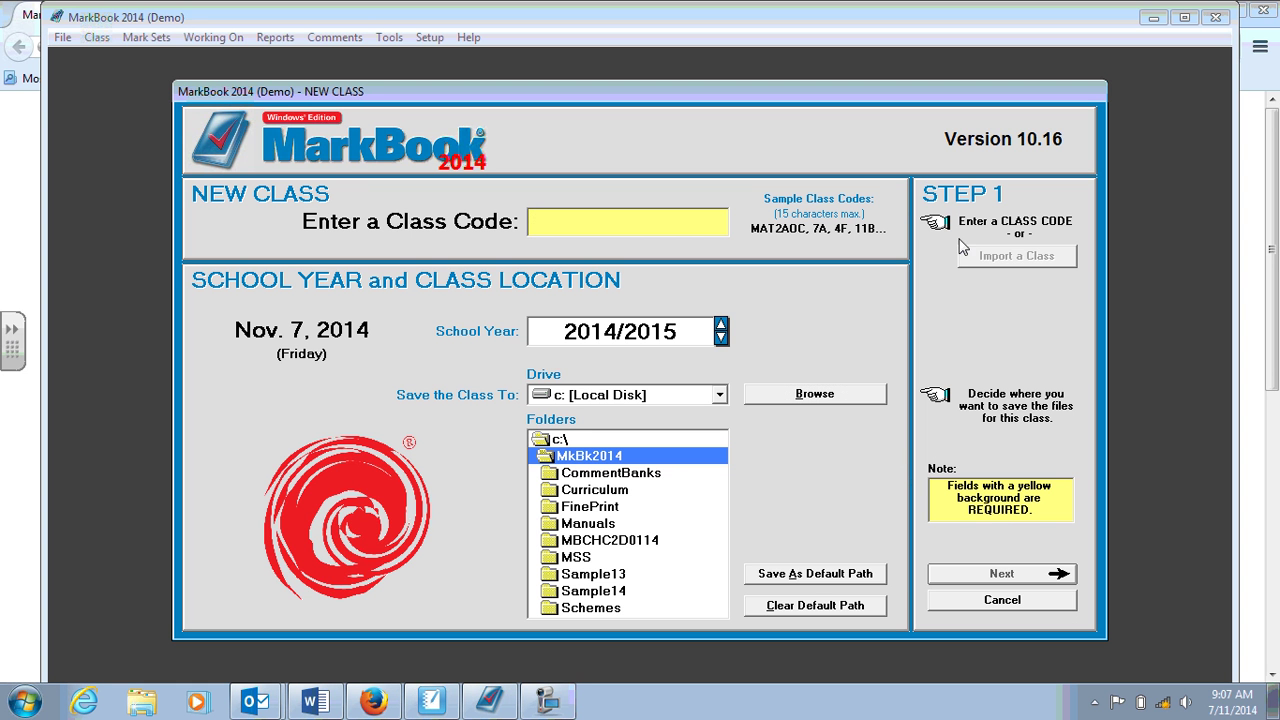
click(620, 221)
text(C)
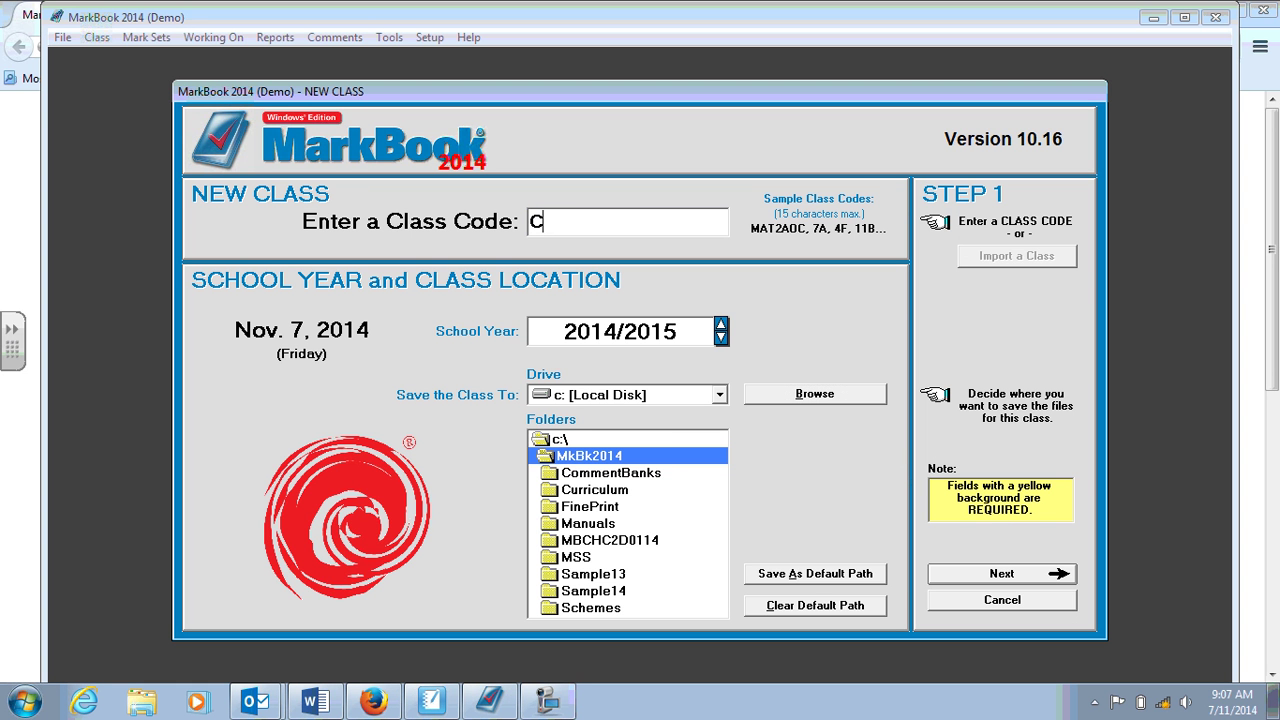
text(HV2O-)
key(BackSpace)
text(01)
Browse for the class location and navigate to the Desktop's Admin\Grades folder.
click(808, 398)
click(795, 460)
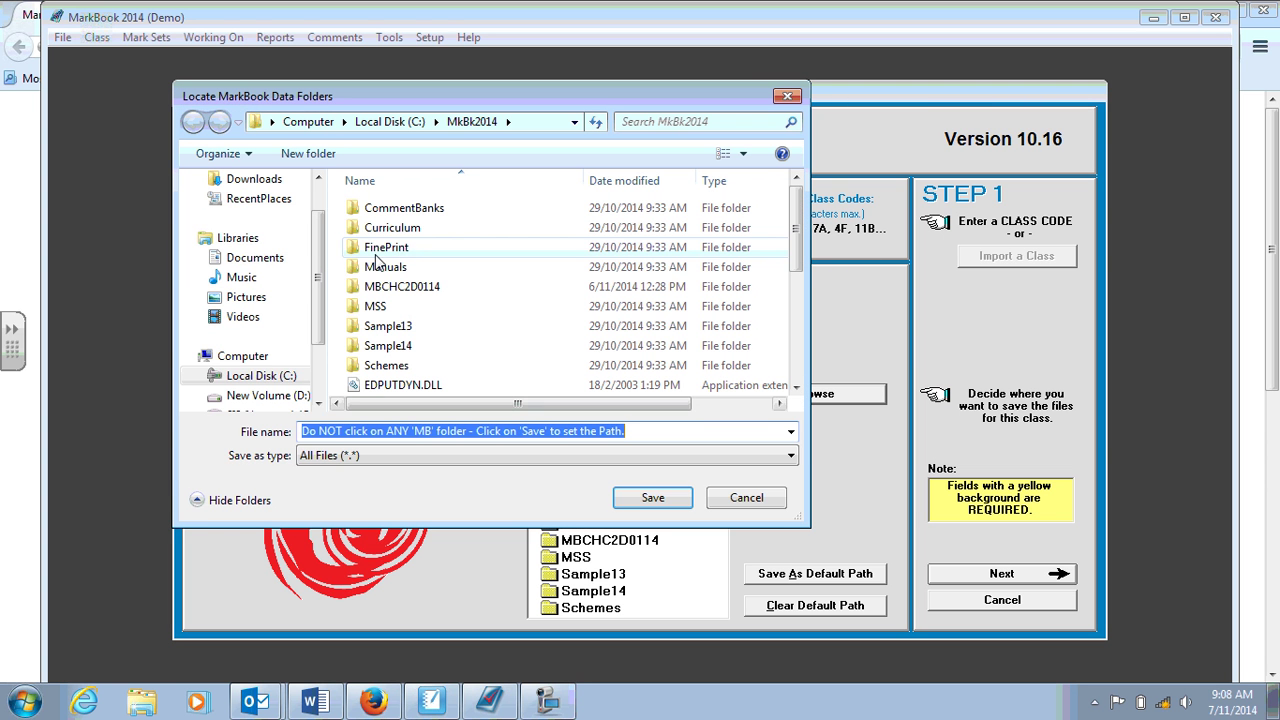
scroll(318, 188, up, 3)
click(240, 207)
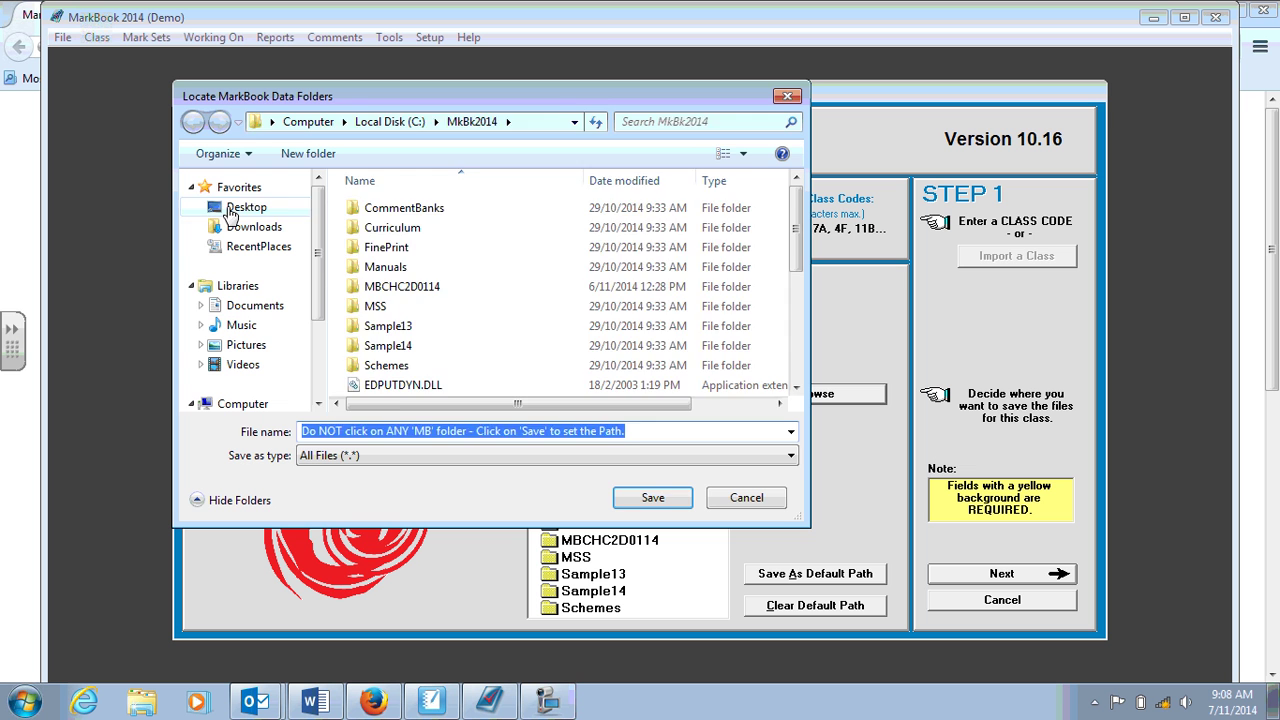
double_click(345, 250)
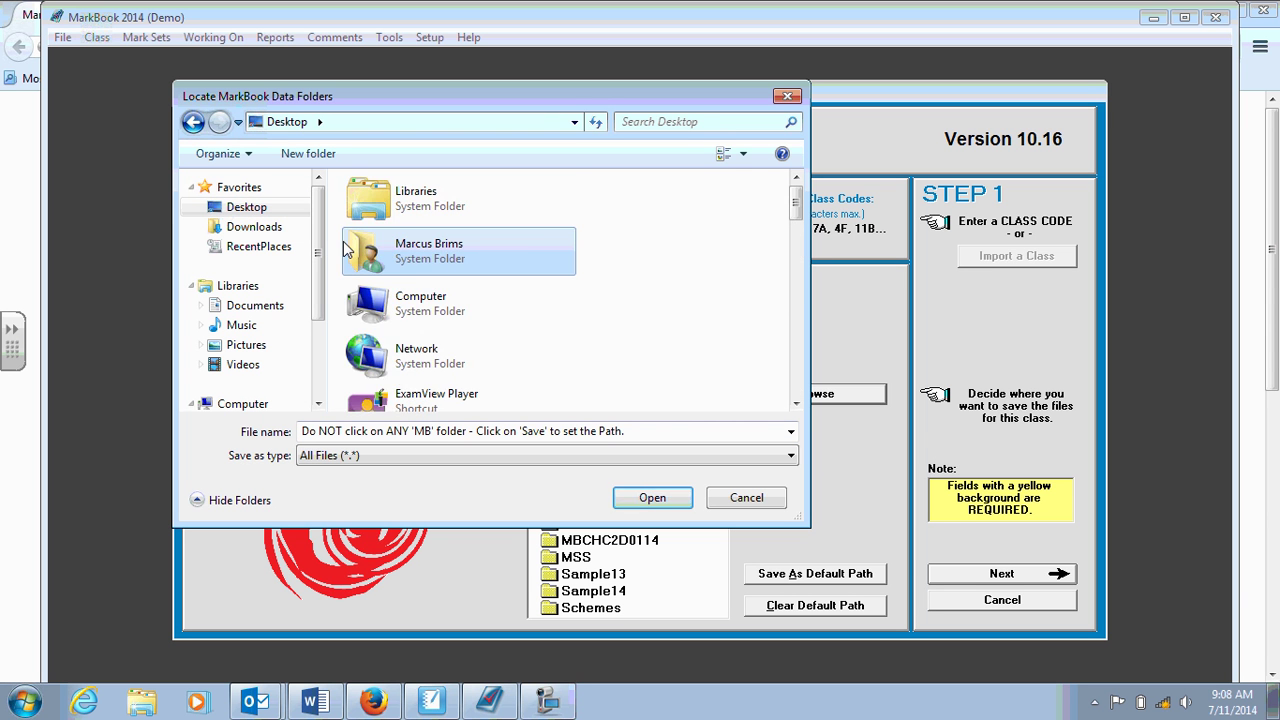
double_click(427, 195)
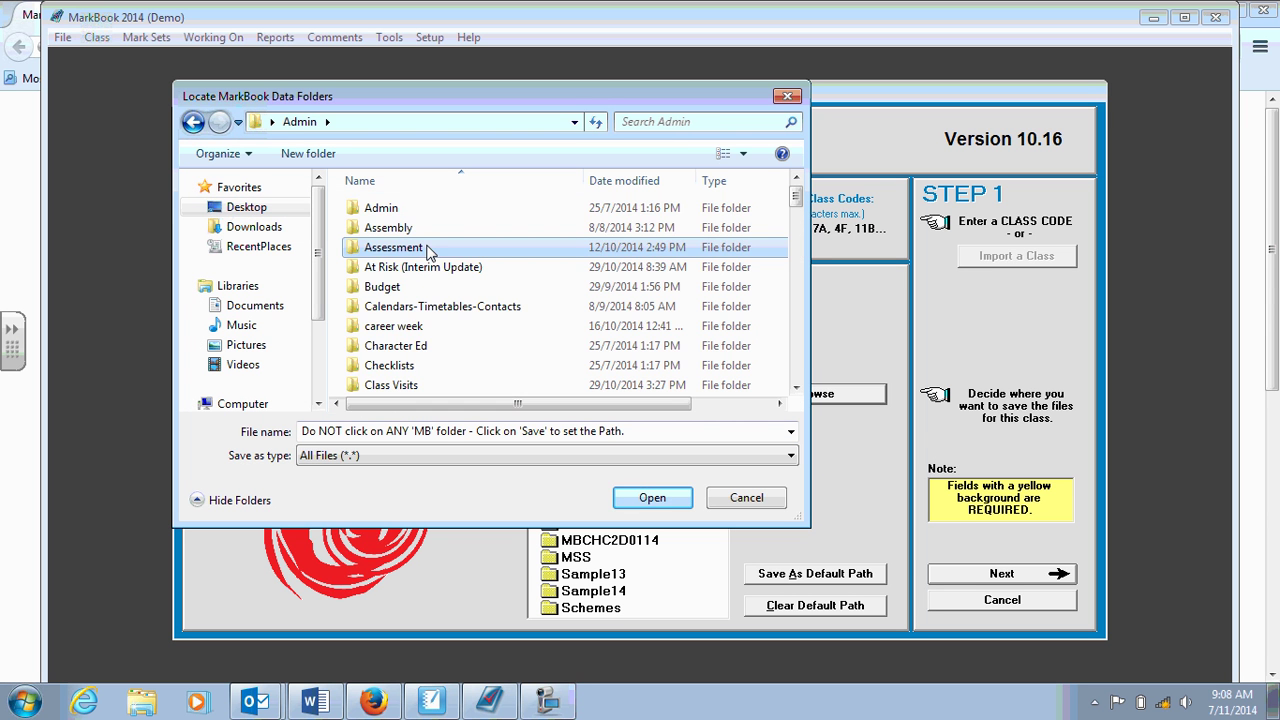
scroll(427, 250, down, 5)
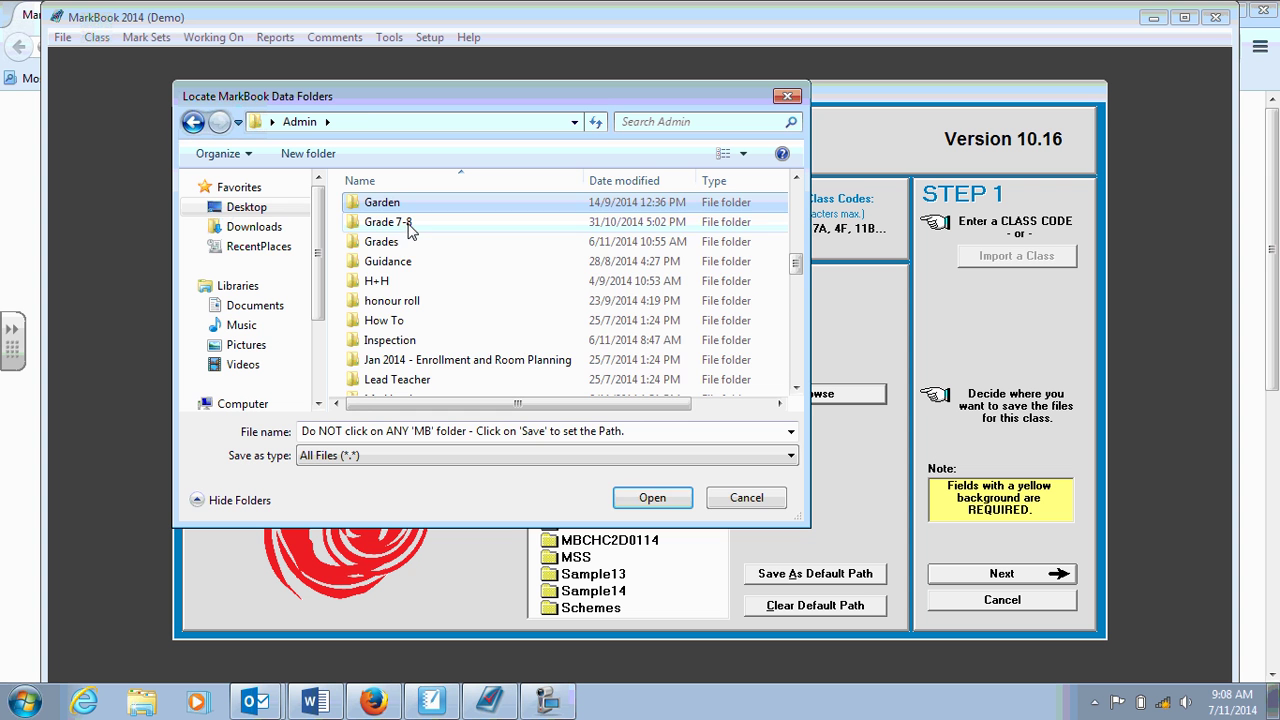
double_click(410, 244)
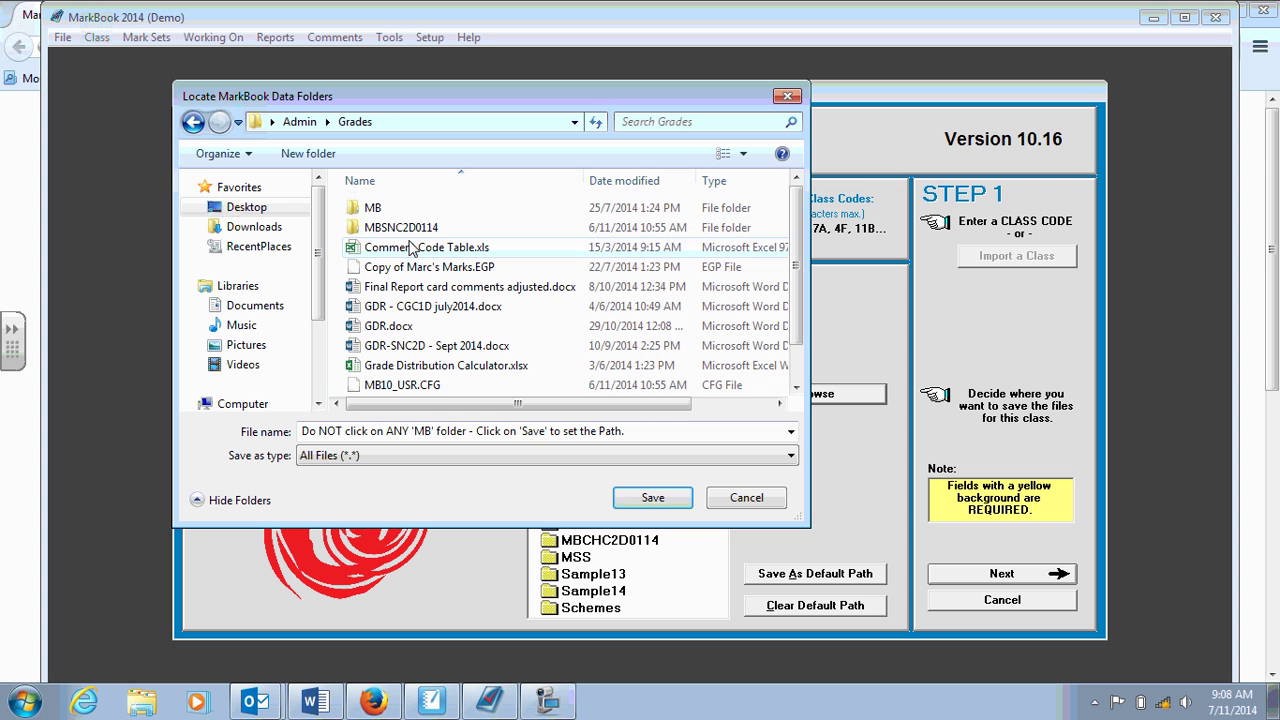
Name the class file CHV2O01Jan2015 and save it in Grades.
click(604, 438)
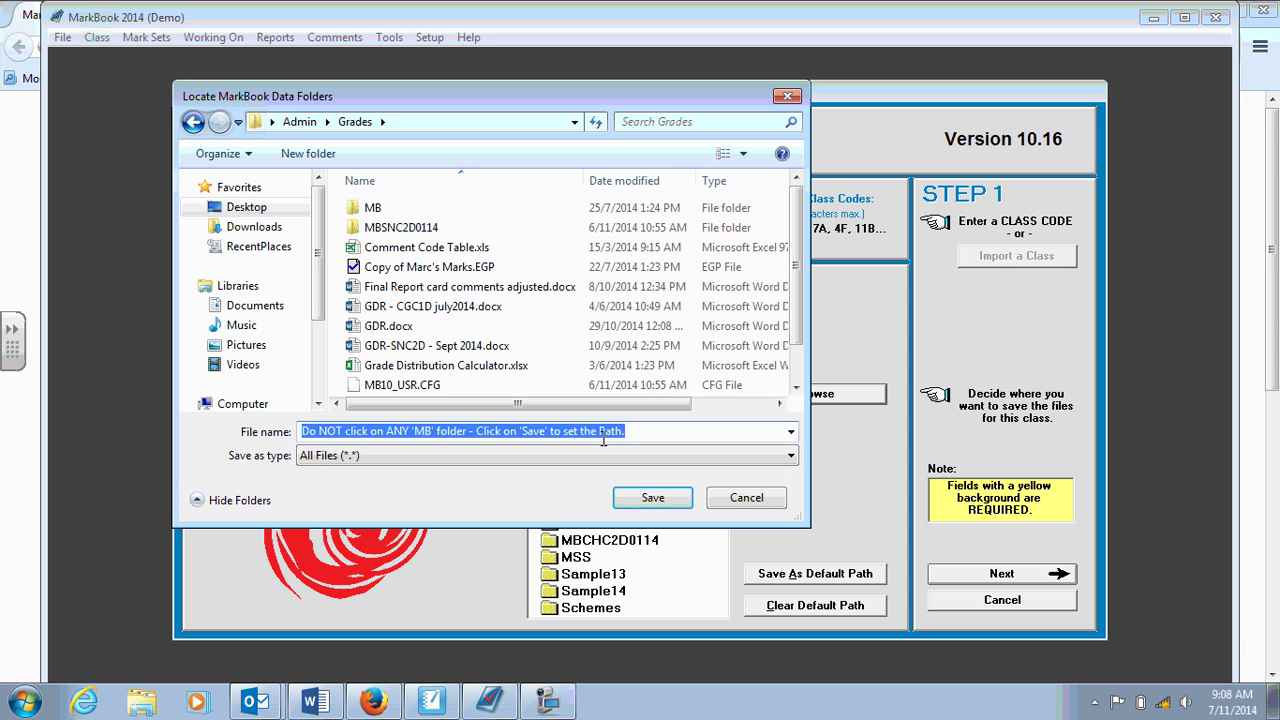
text(CHV2))
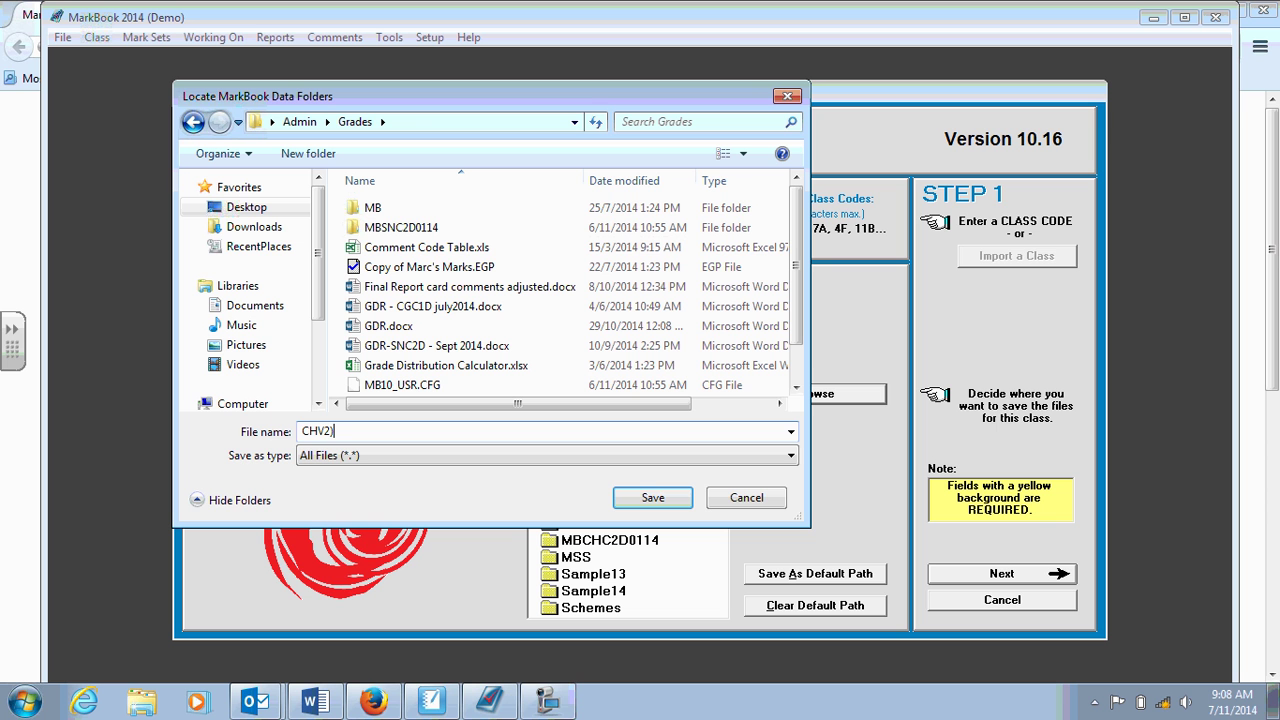
key(BackSpace)
text(O01Jan2015)
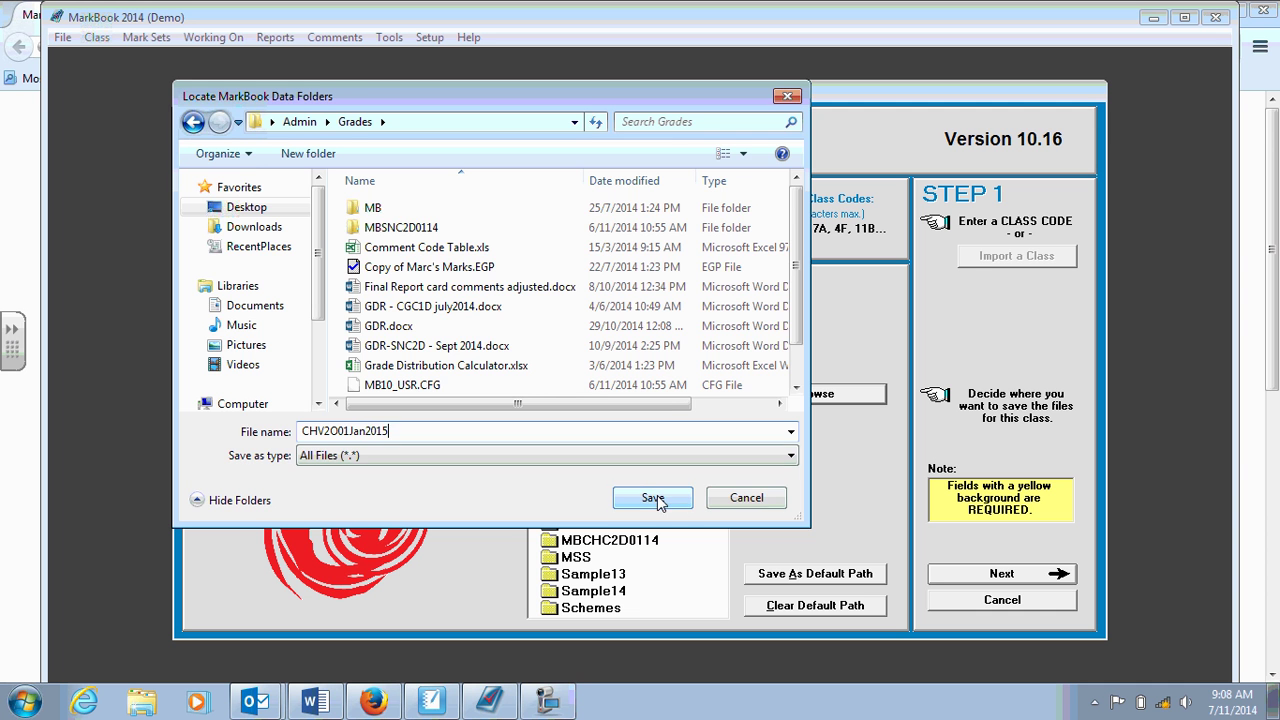
click(652, 497)
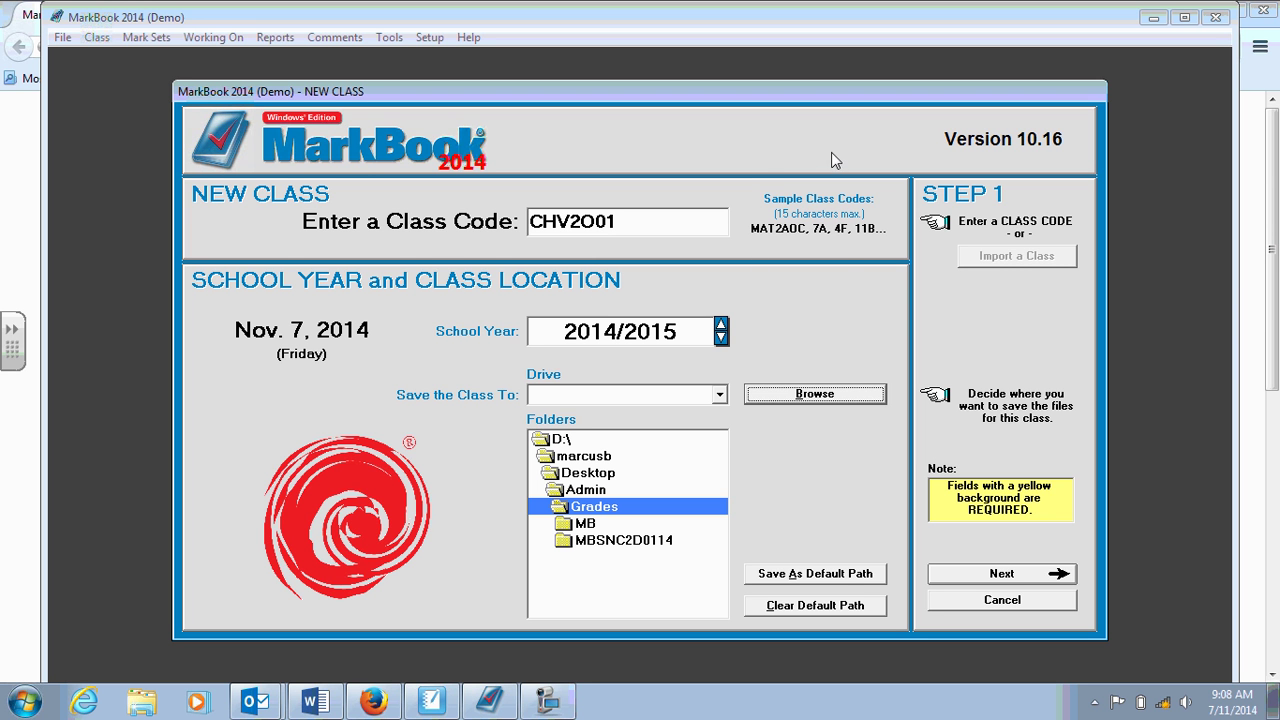
Continue to Step 2 and review the teacher, school and school phone values.
click(1033, 576)
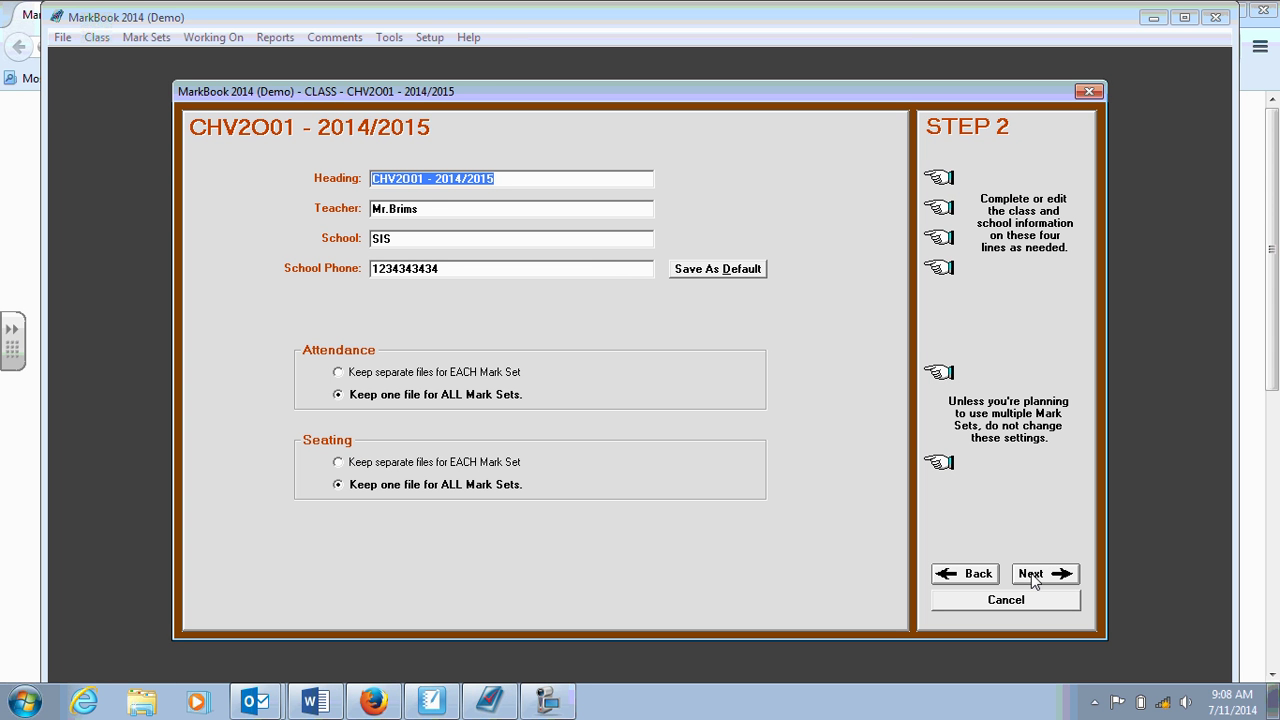
click(428, 207)
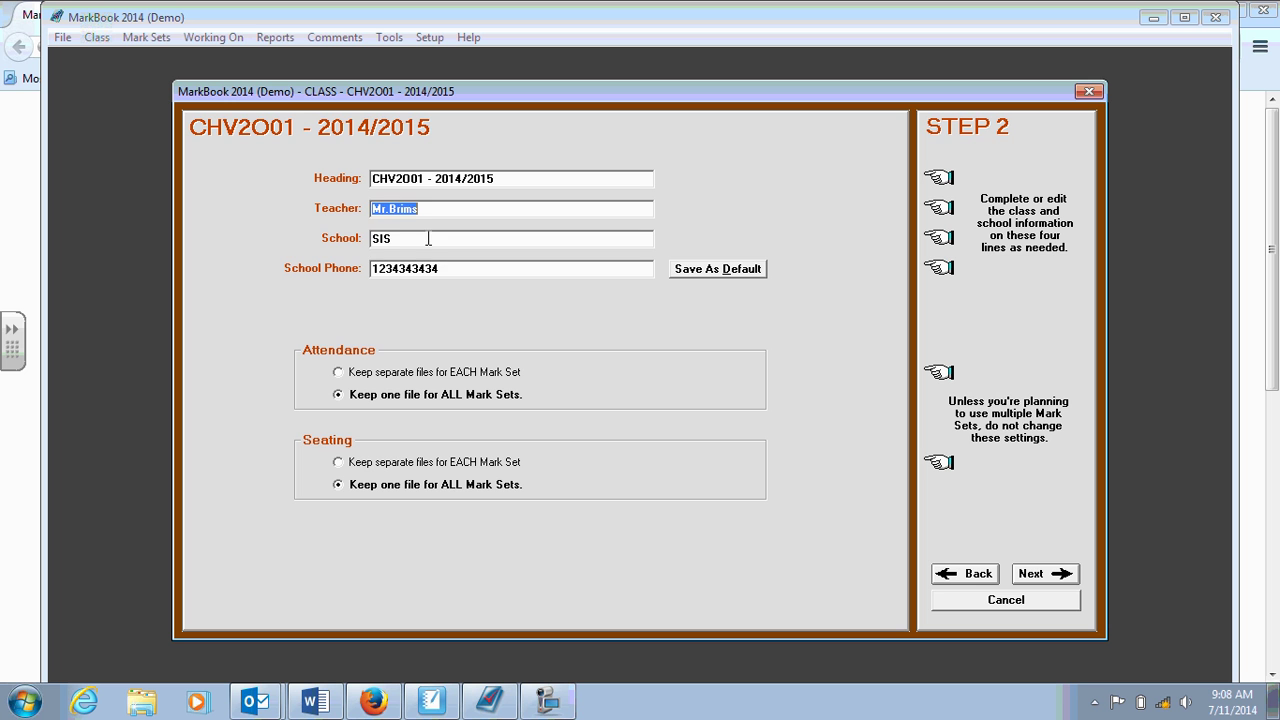
click(430, 239)
click(452, 265)
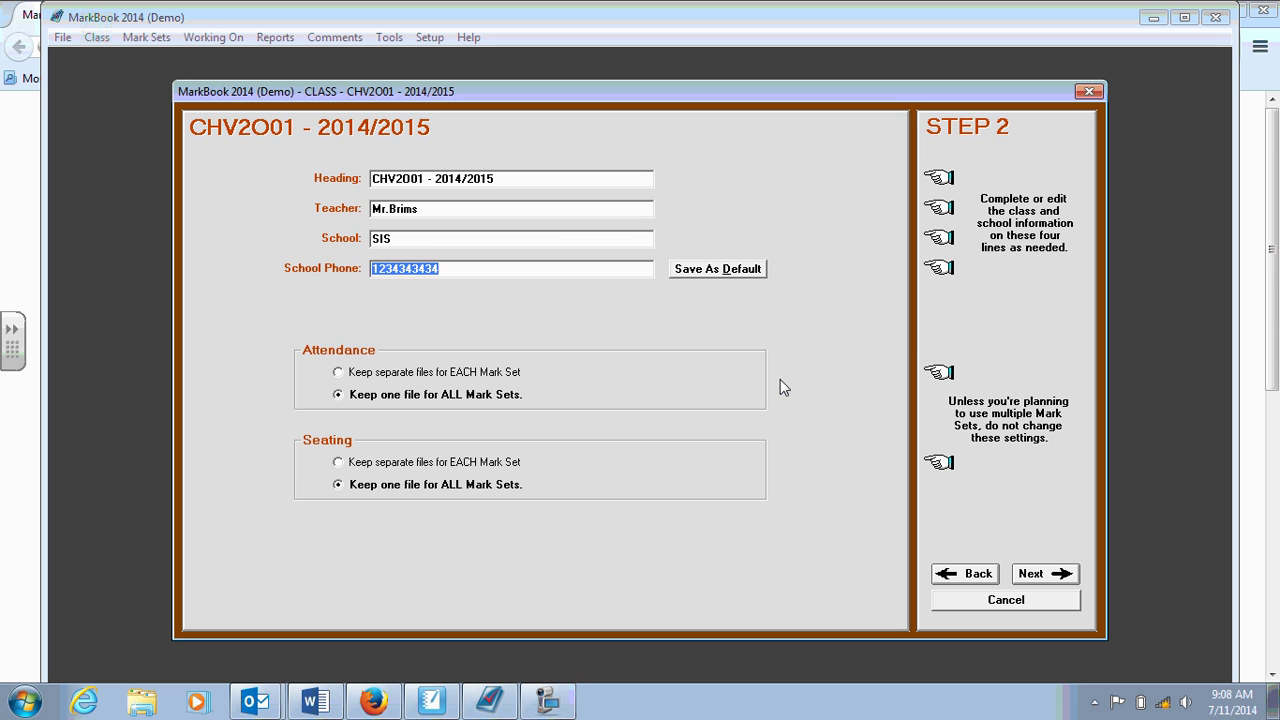
Enter the student's last and first name, Female, home form CHV2O01, number 1, and add them.
click(1040, 574)
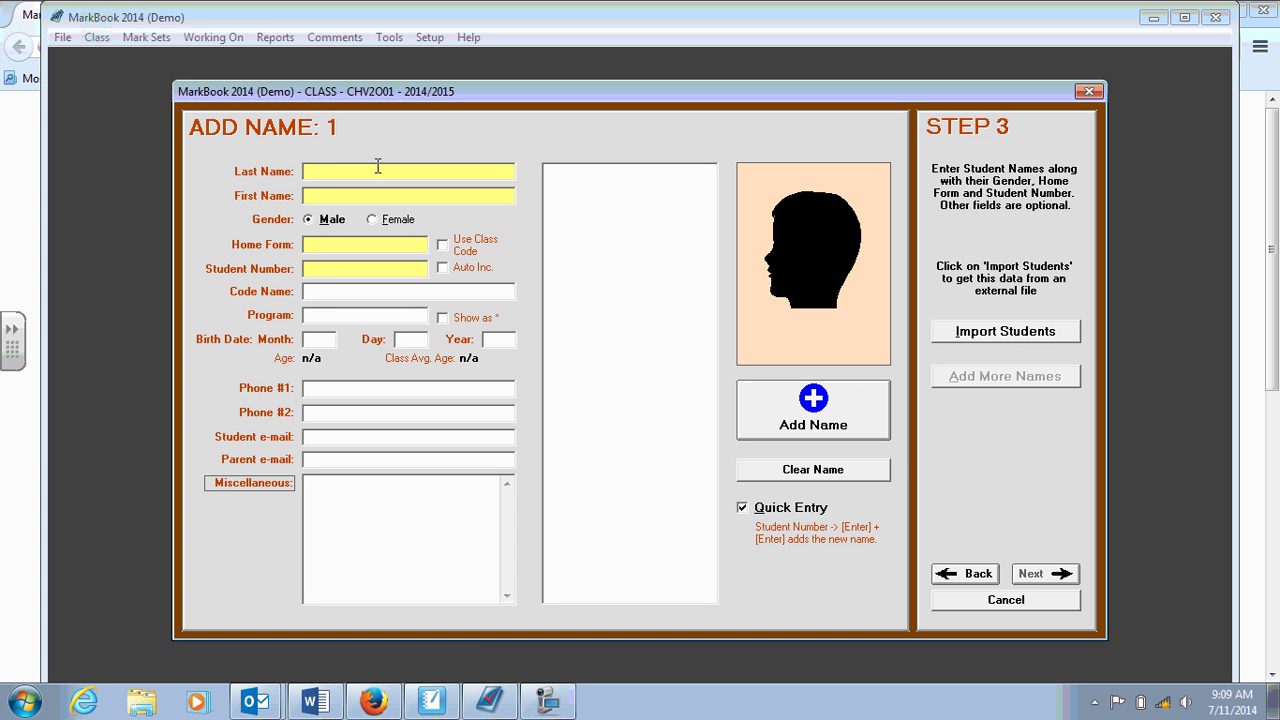
click(378, 167)
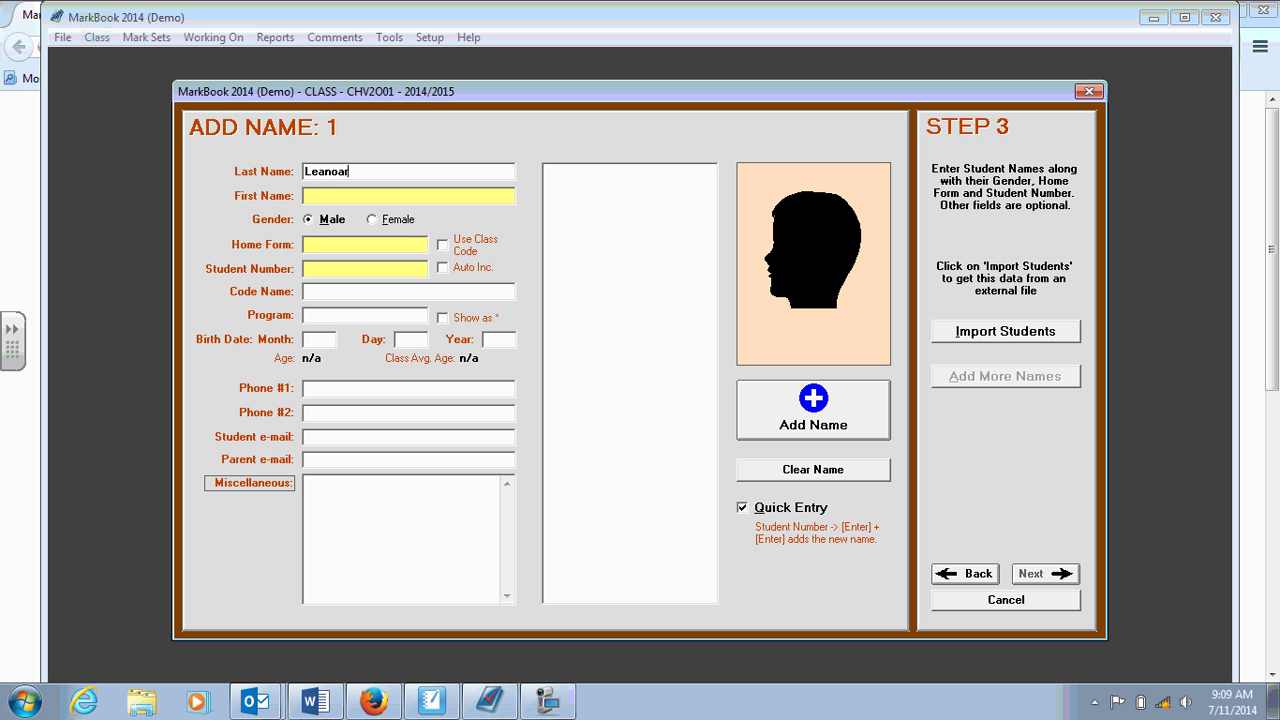
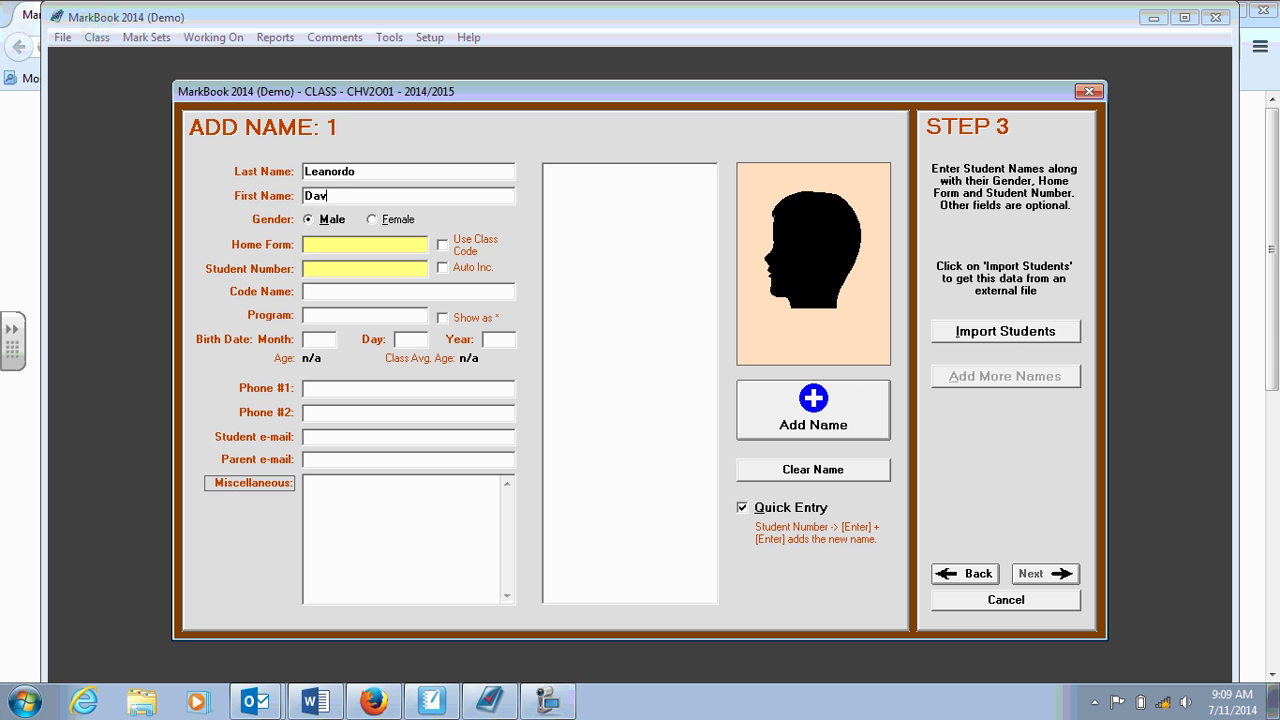
click(372, 220)
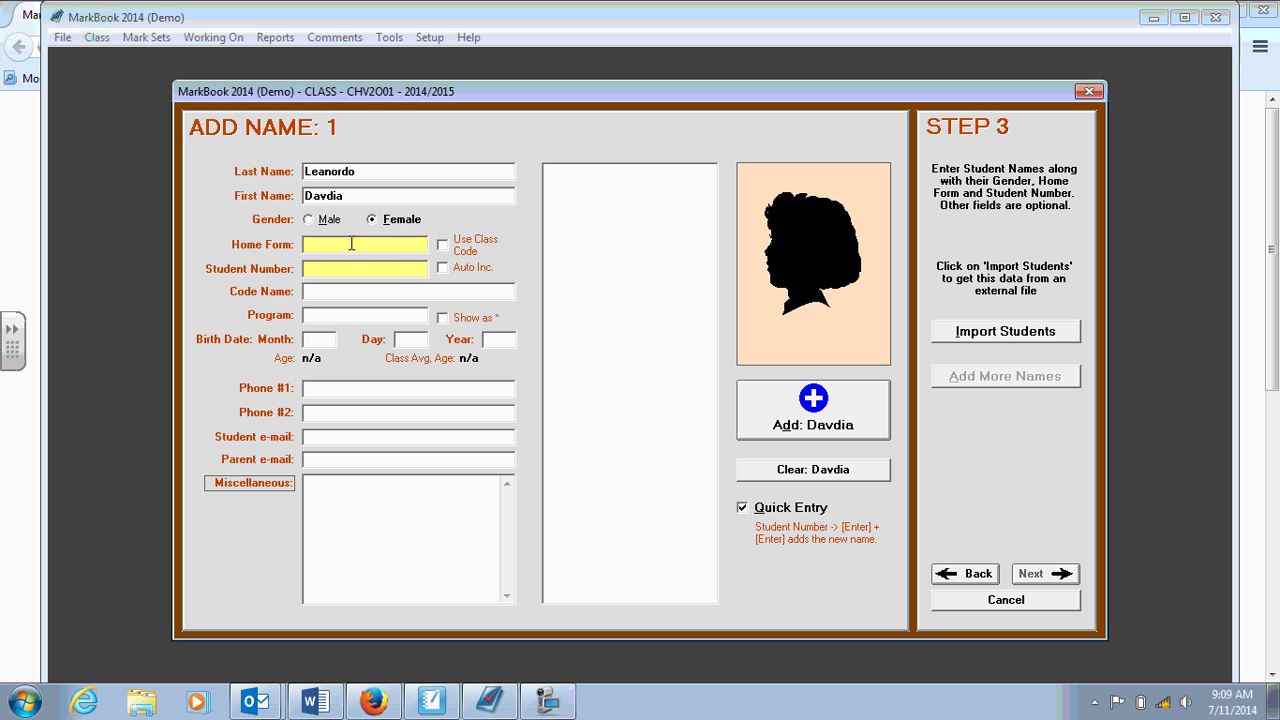
text(CHV2)
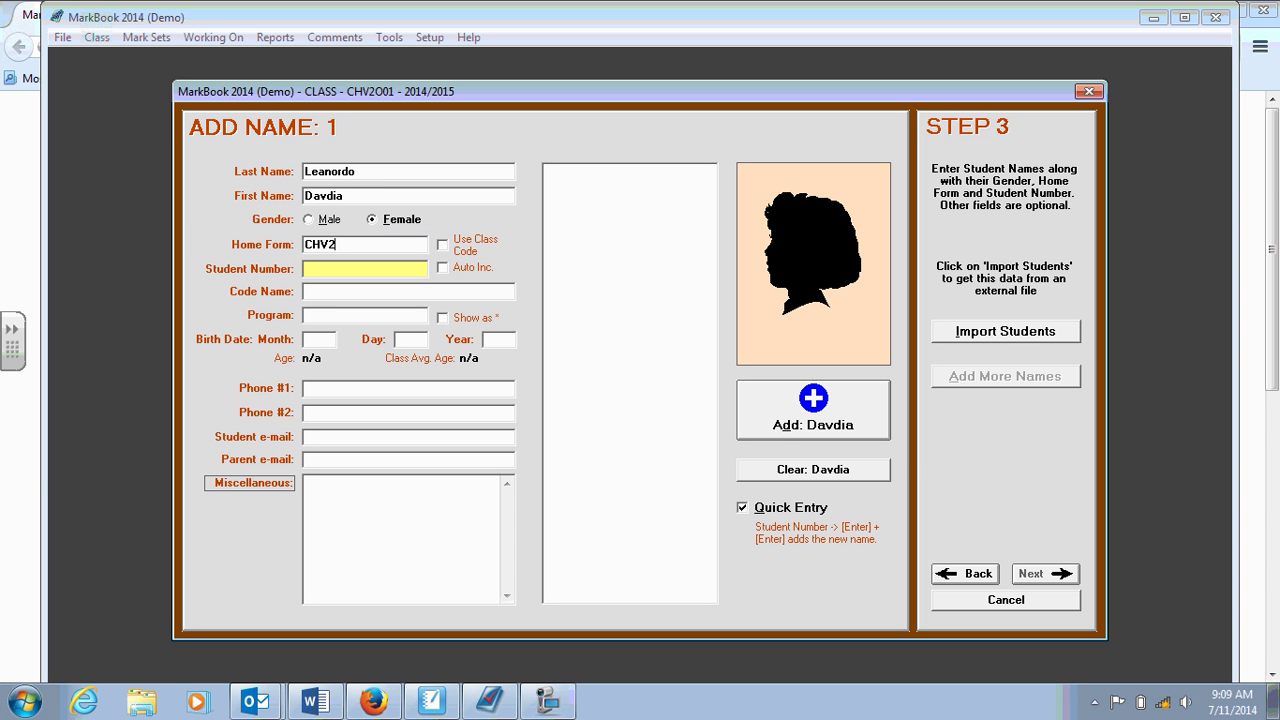
text(O01)
text(1)
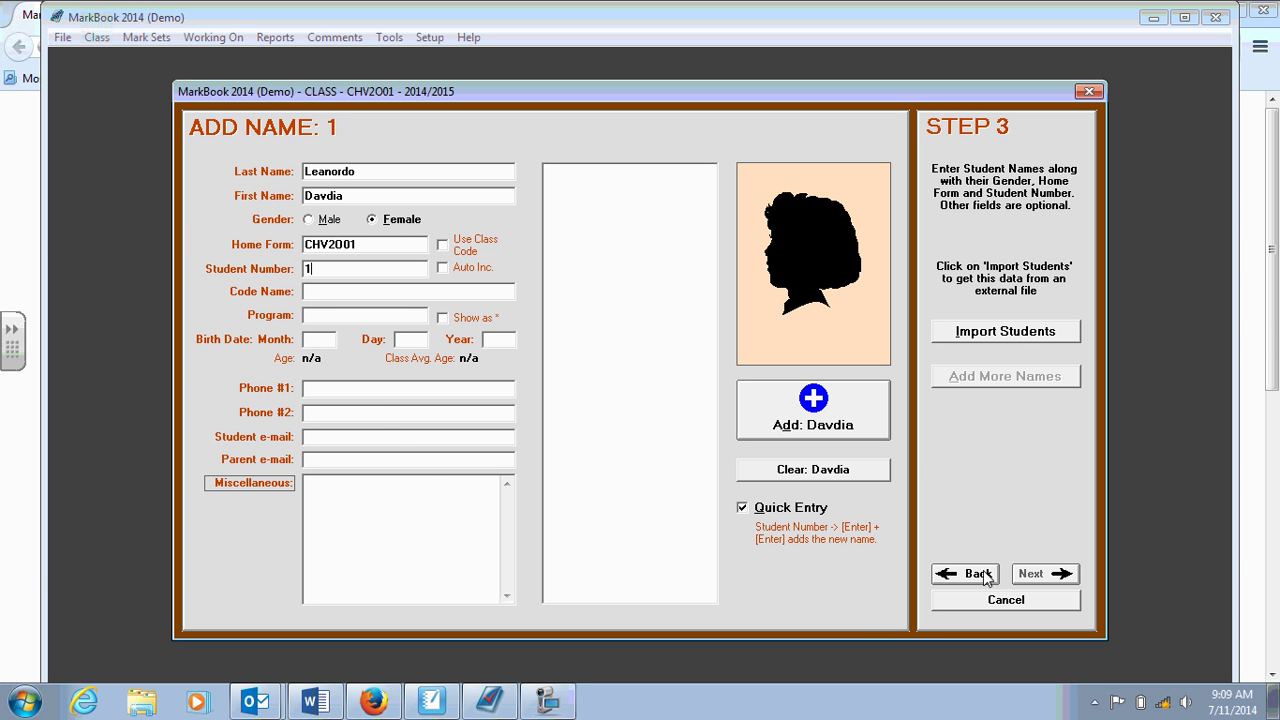
click(818, 404)
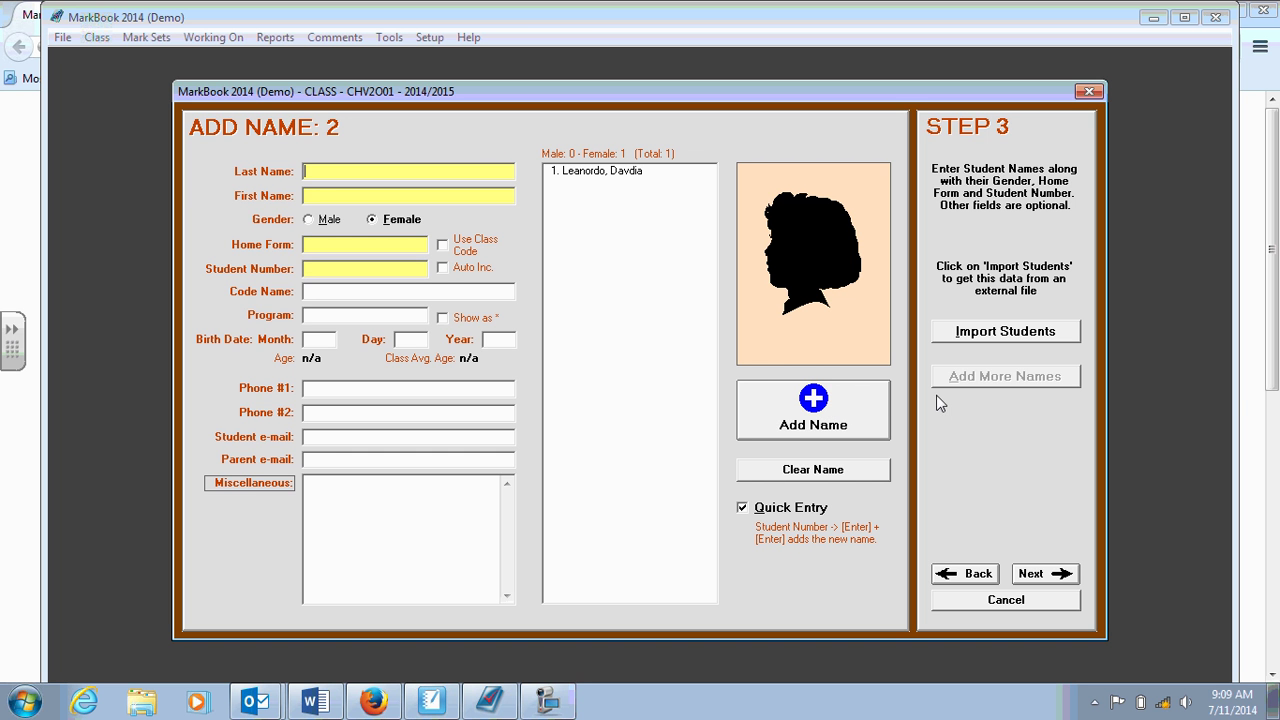
Continue to the mark set step and give it code CHV and description Civics.
click(1048, 574)
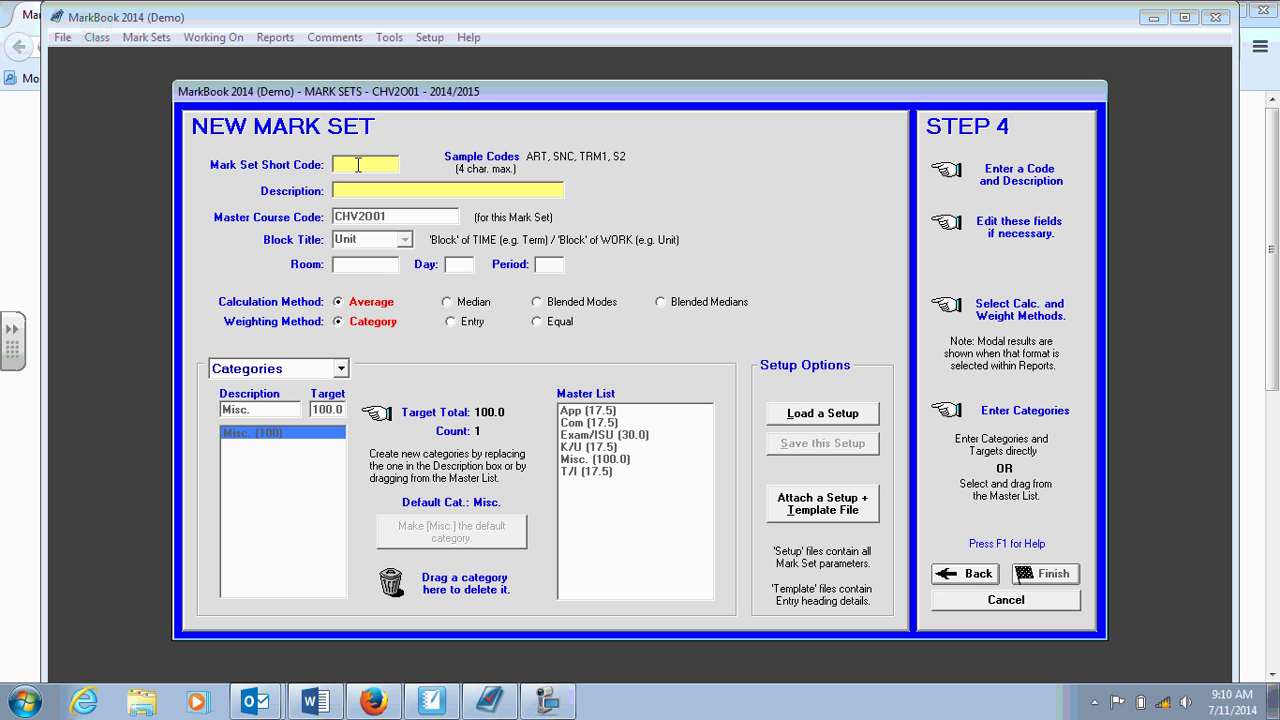
text(C)
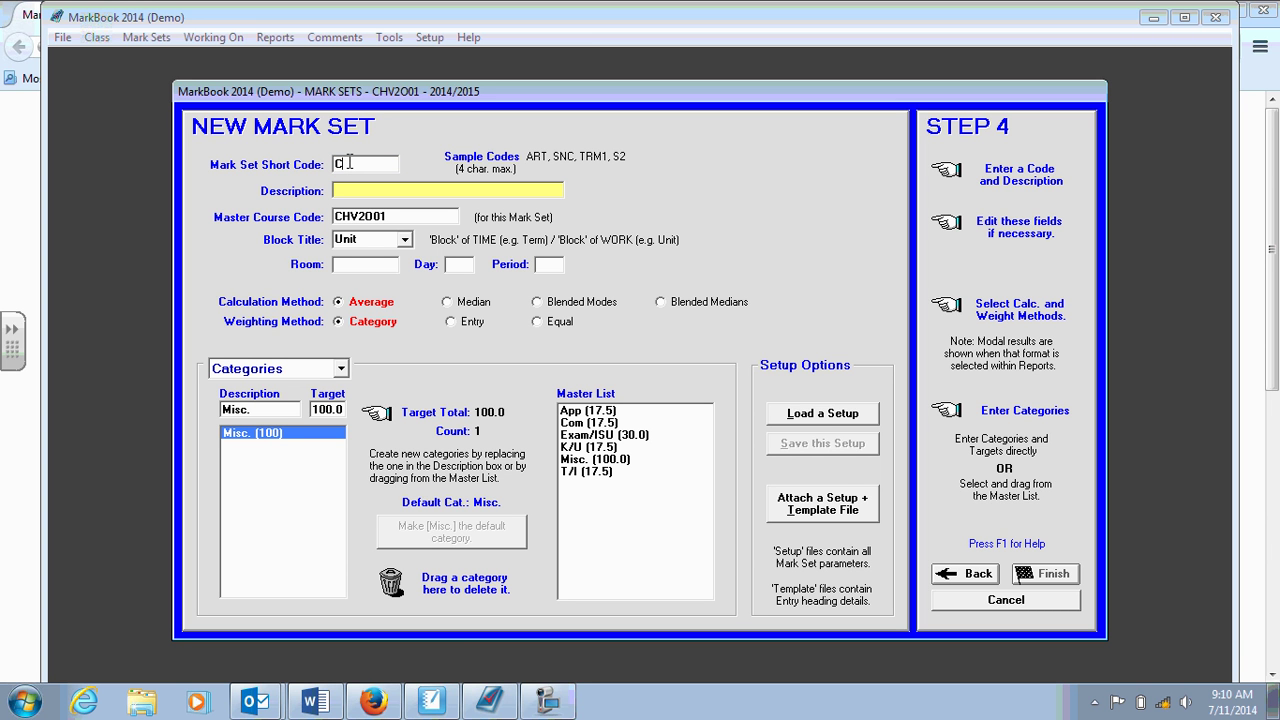
text(HV)
text(Civics)
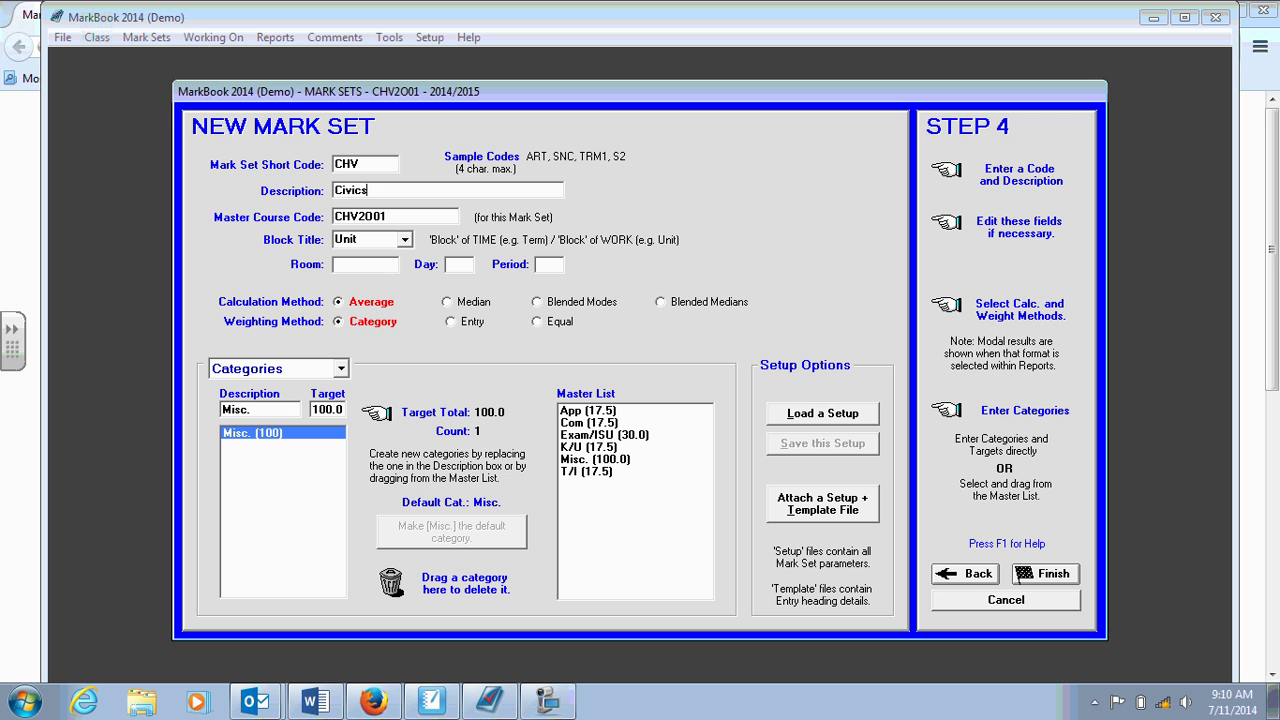
double_click(403, 217)
Set the block title to Unit, leaving day and period blank.
click(401, 239)
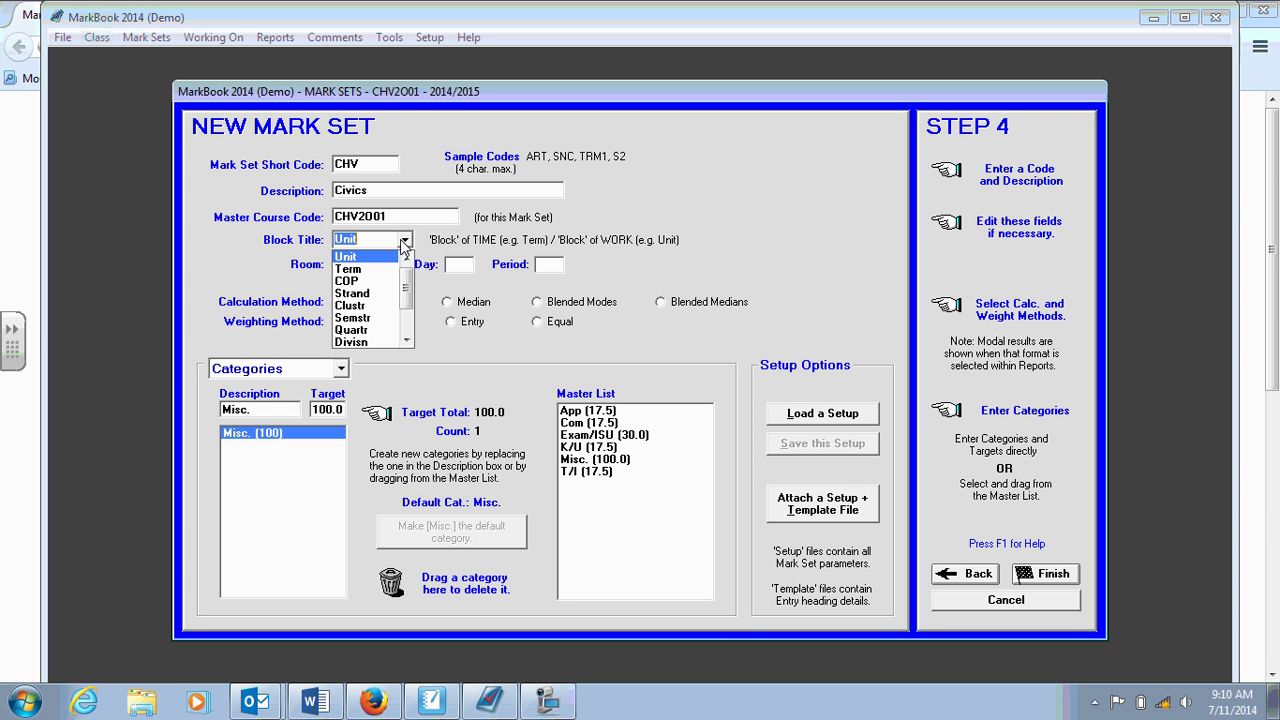
click(412, 240)
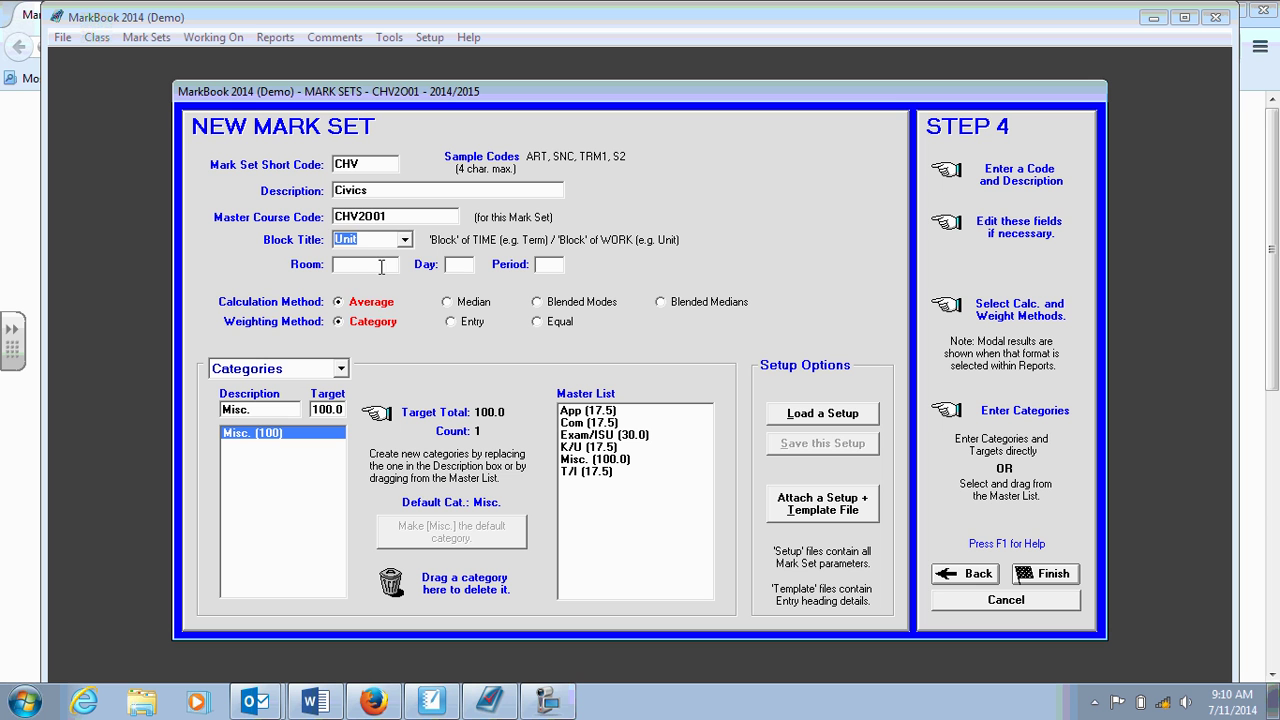
click(376, 265)
click(460, 265)
click(552, 263)
click(267, 411)
Add categories k/u and t/i, each with a 17.5 target.
text(K/u)
click(330, 415)
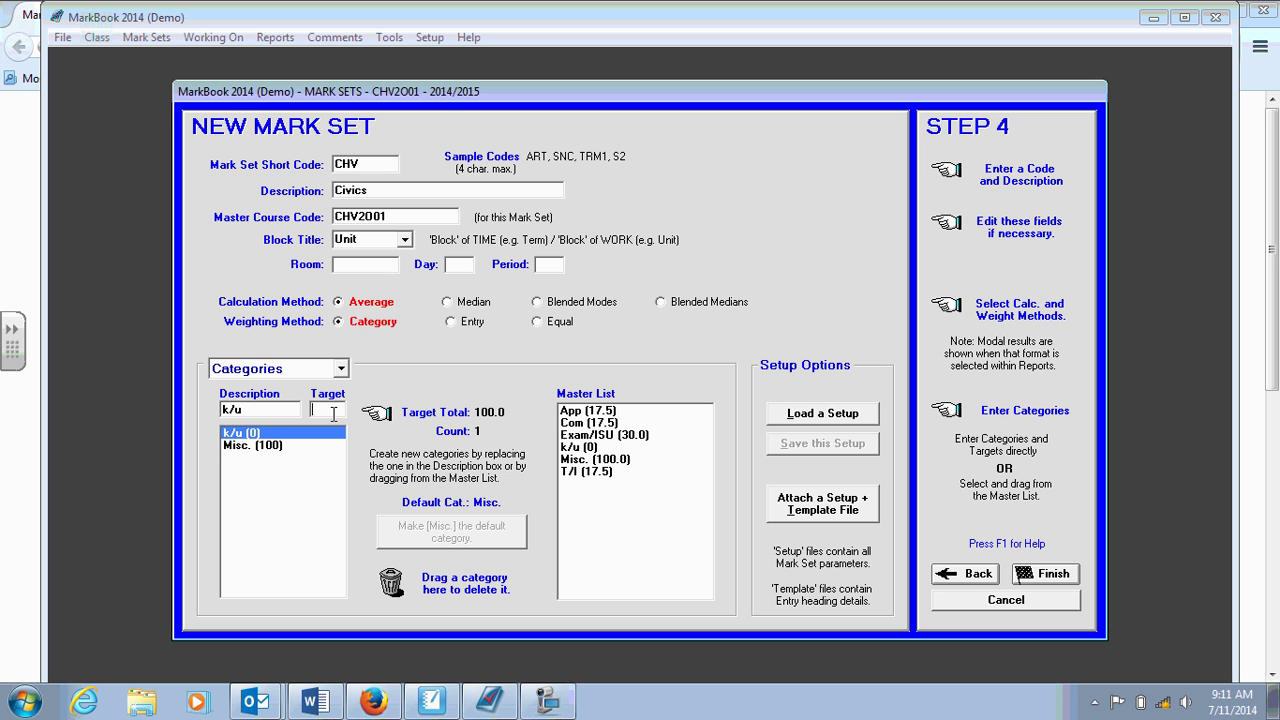
text(17.5)
key(Return)
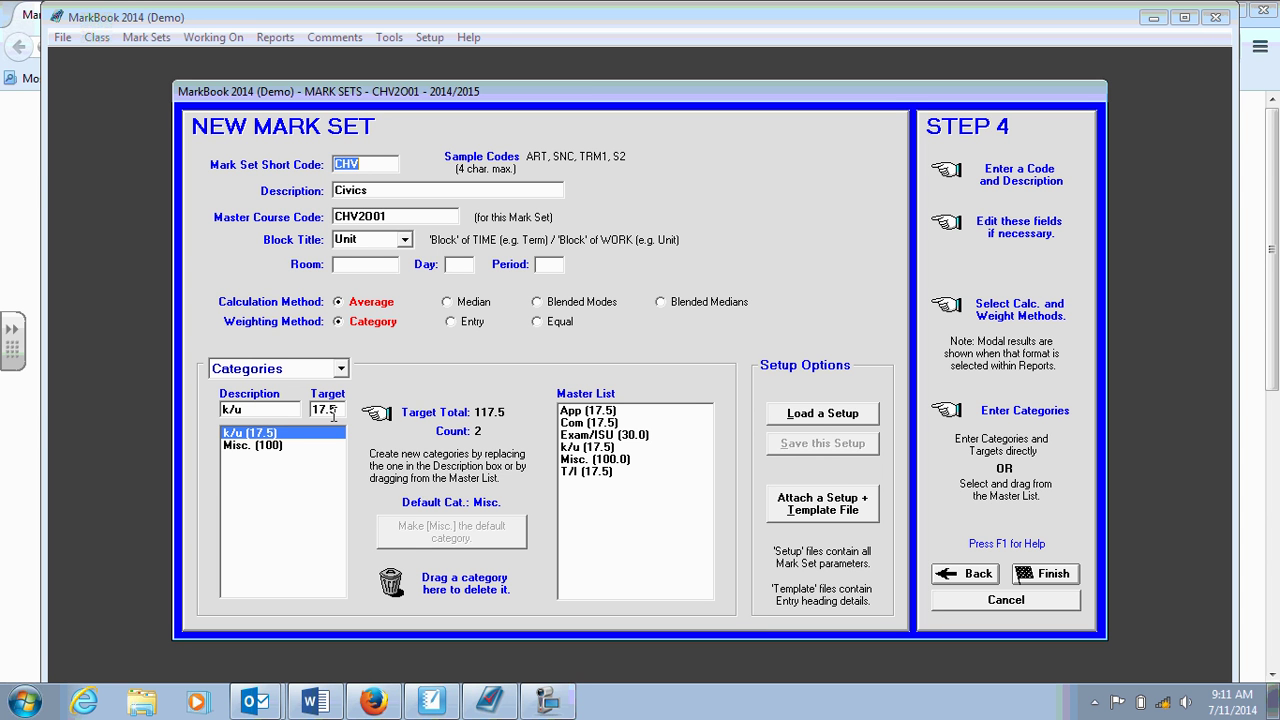
double_click(270, 405)
text(t/i)
click(341, 409)
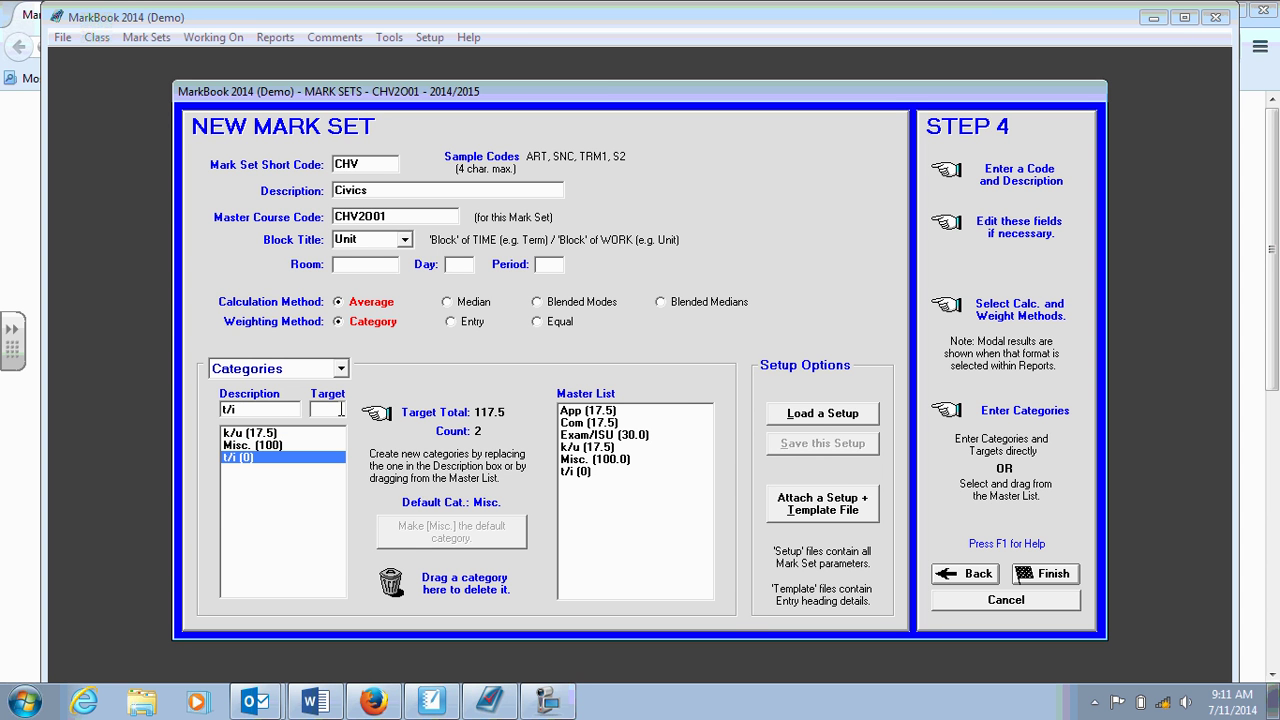
text(17.5)
key(Return)
Add categories app and com, each with a 17.5 target.
click(271, 410)
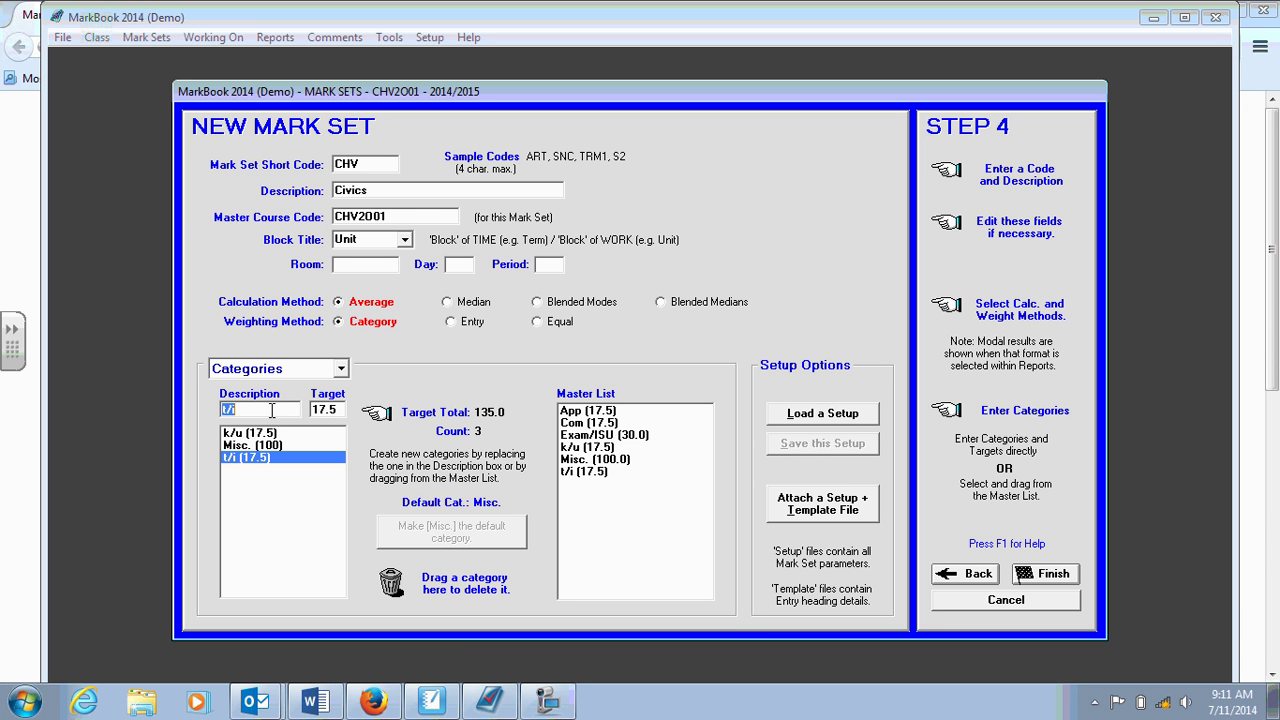
text(app)
click(335, 412)
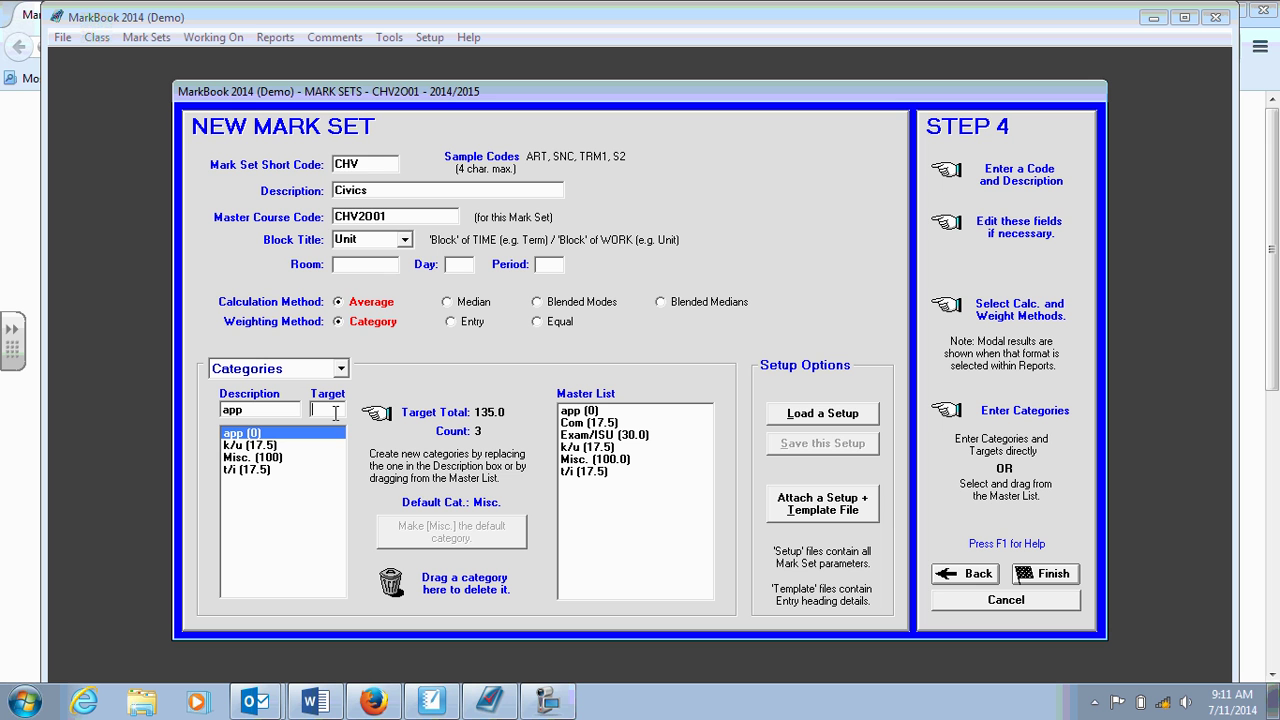
text(17.5)
key(Return)
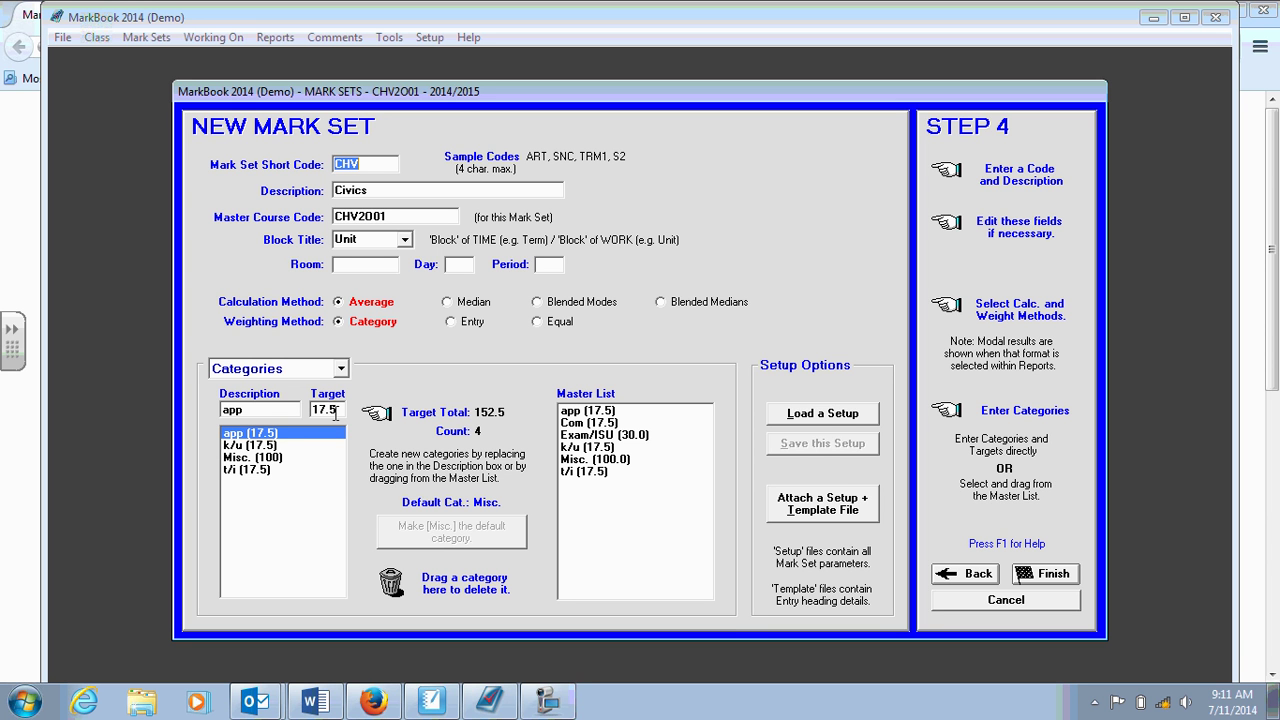
click(260, 410)
text(com)
click(339, 410)
text(17.5)
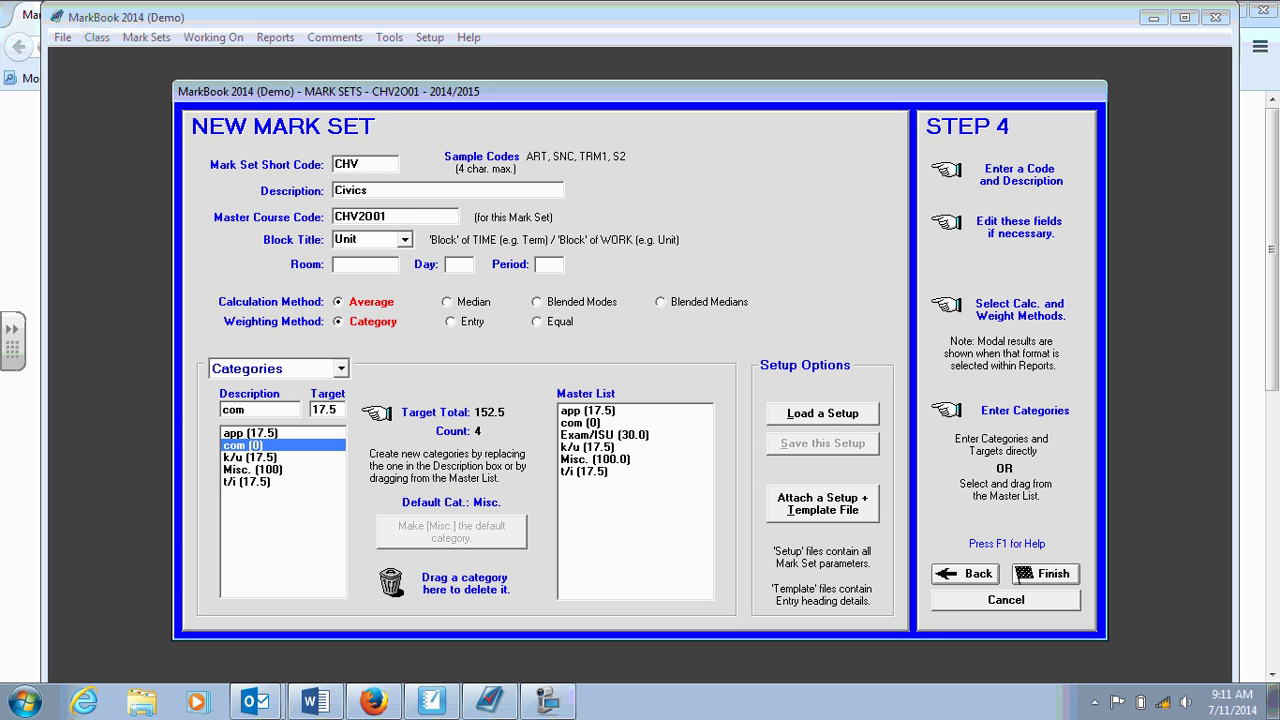
key(Return)
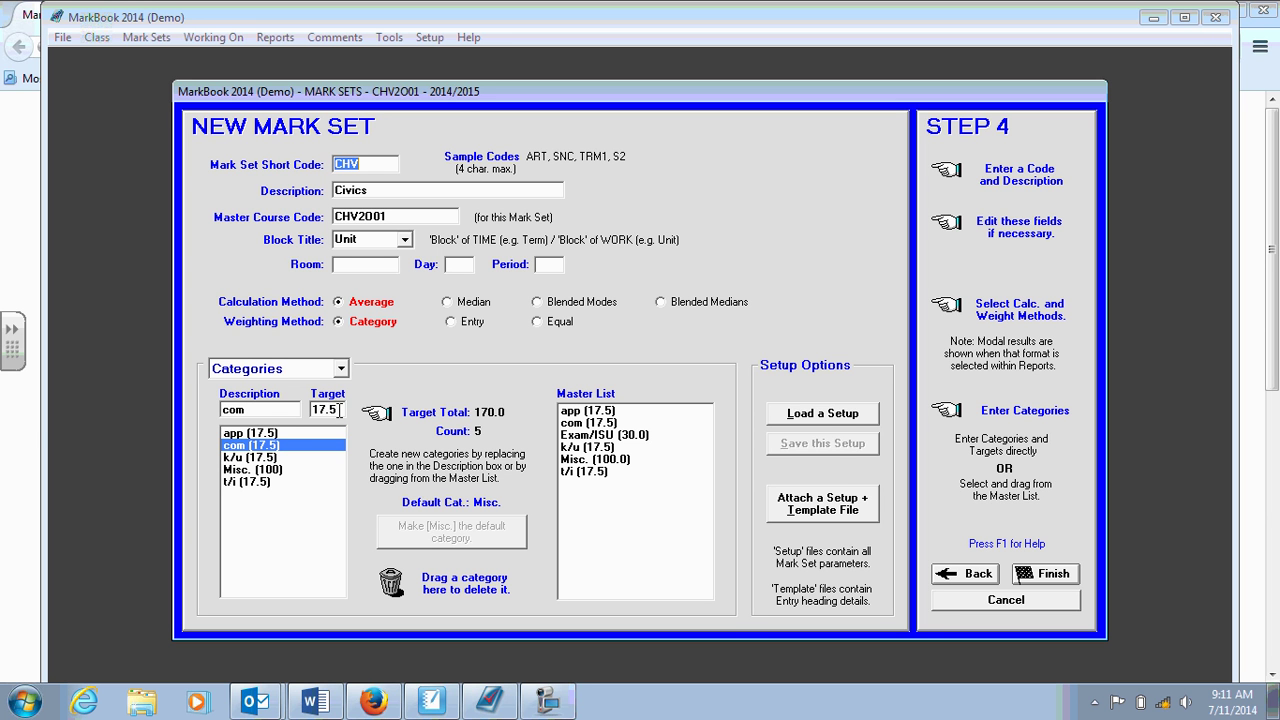
Add category exam/isu with a 30 target and select the Misc. category.
click(258, 410)
text(exam/isu)
click(342, 410)
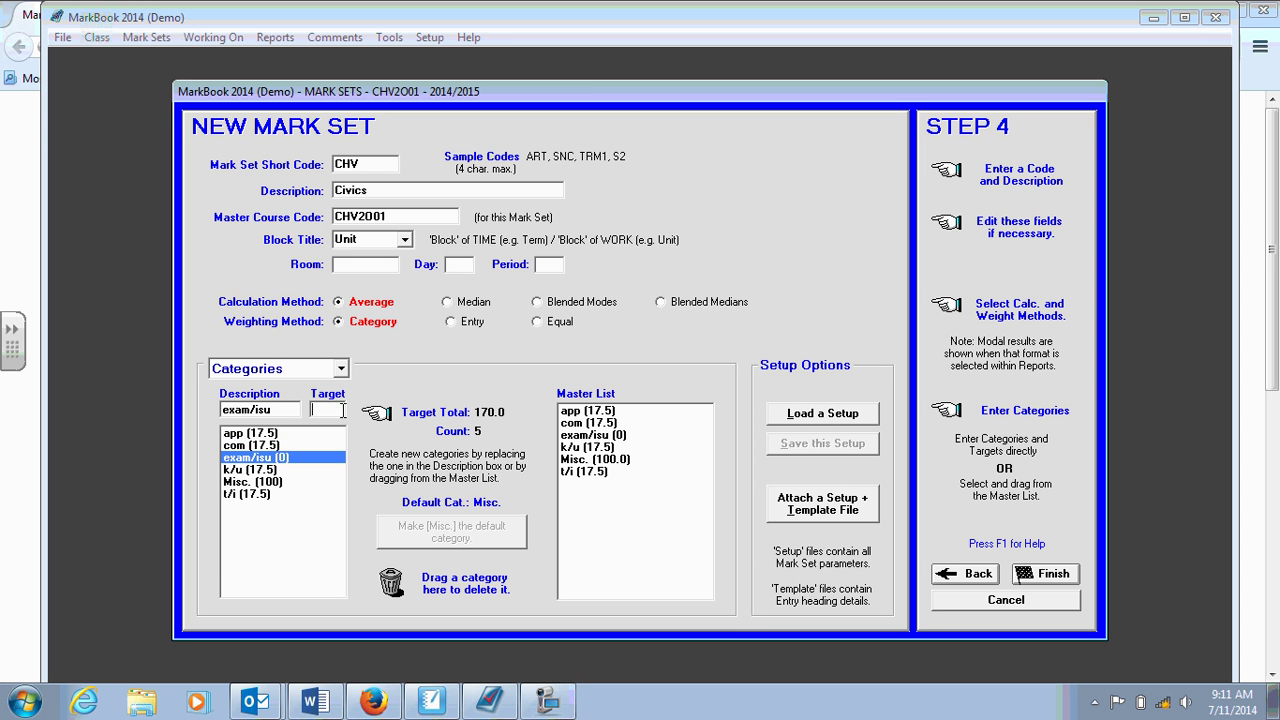
text(30)
key(Return)
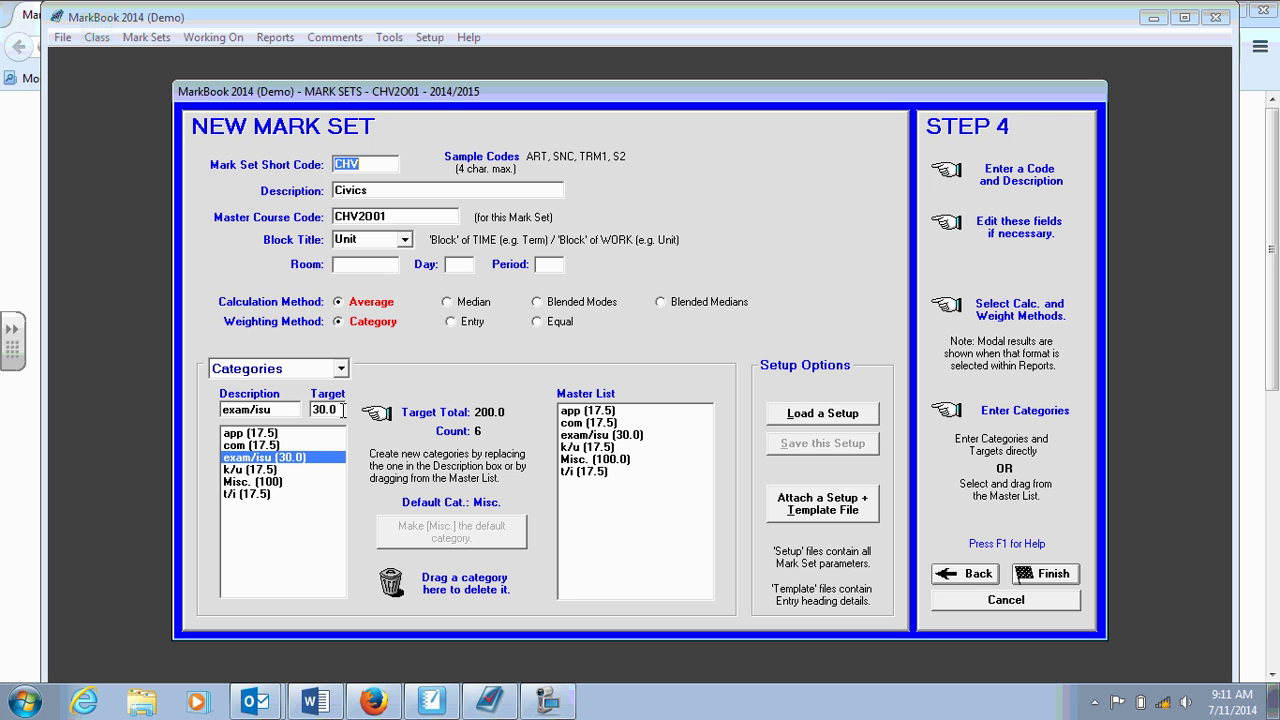
click(262, 482)
Drag Misc. to the trash can and confirm both deletion prompts.
drag(264, 489, 396, 593)
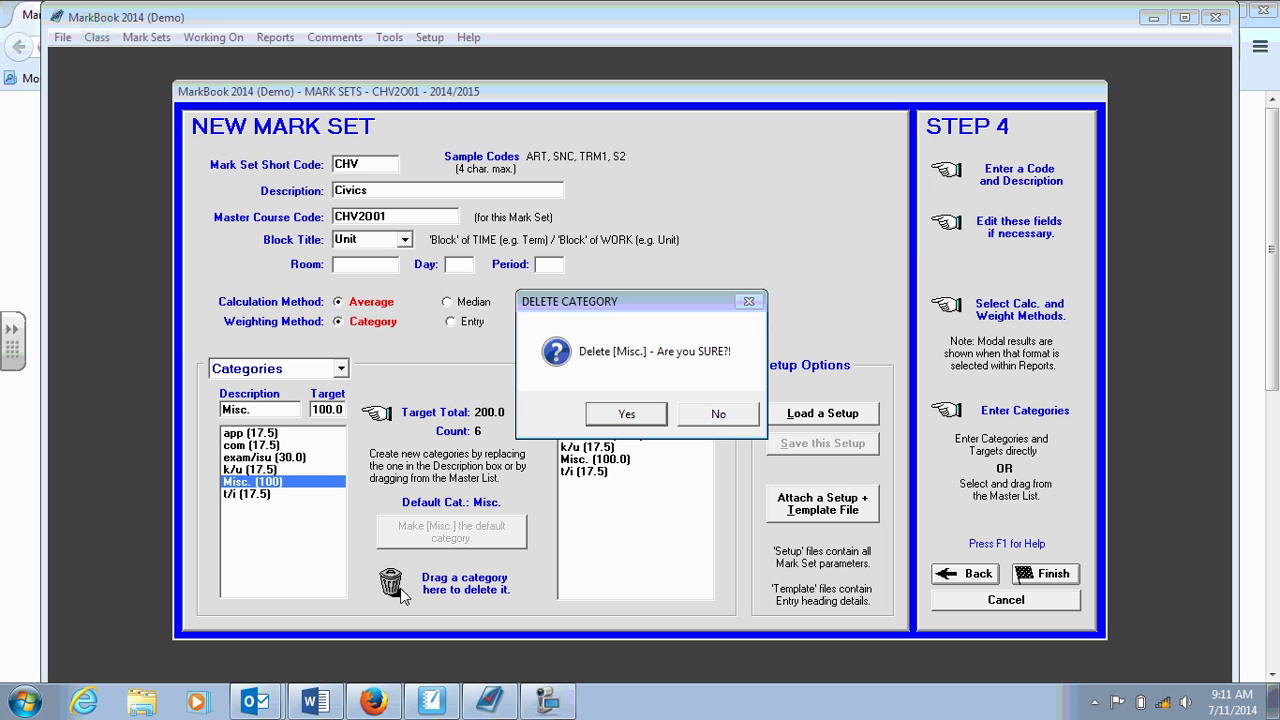
click(623, 419)
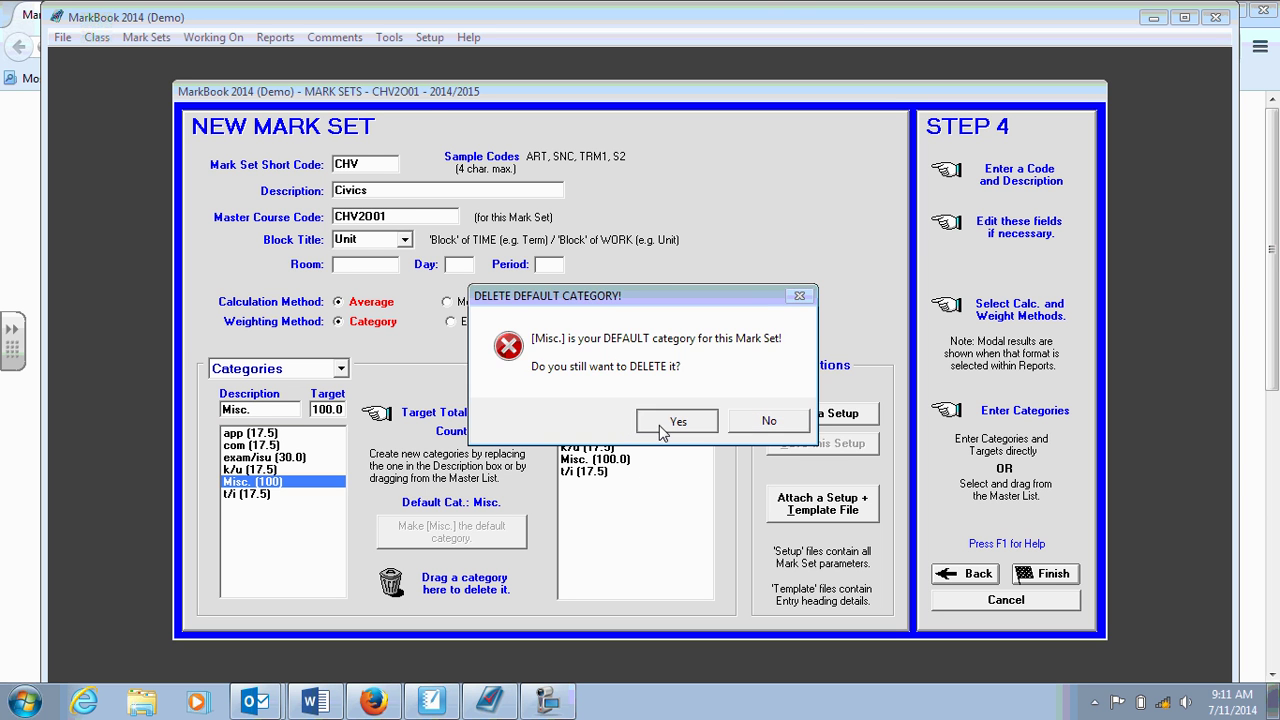
click(675, 421)
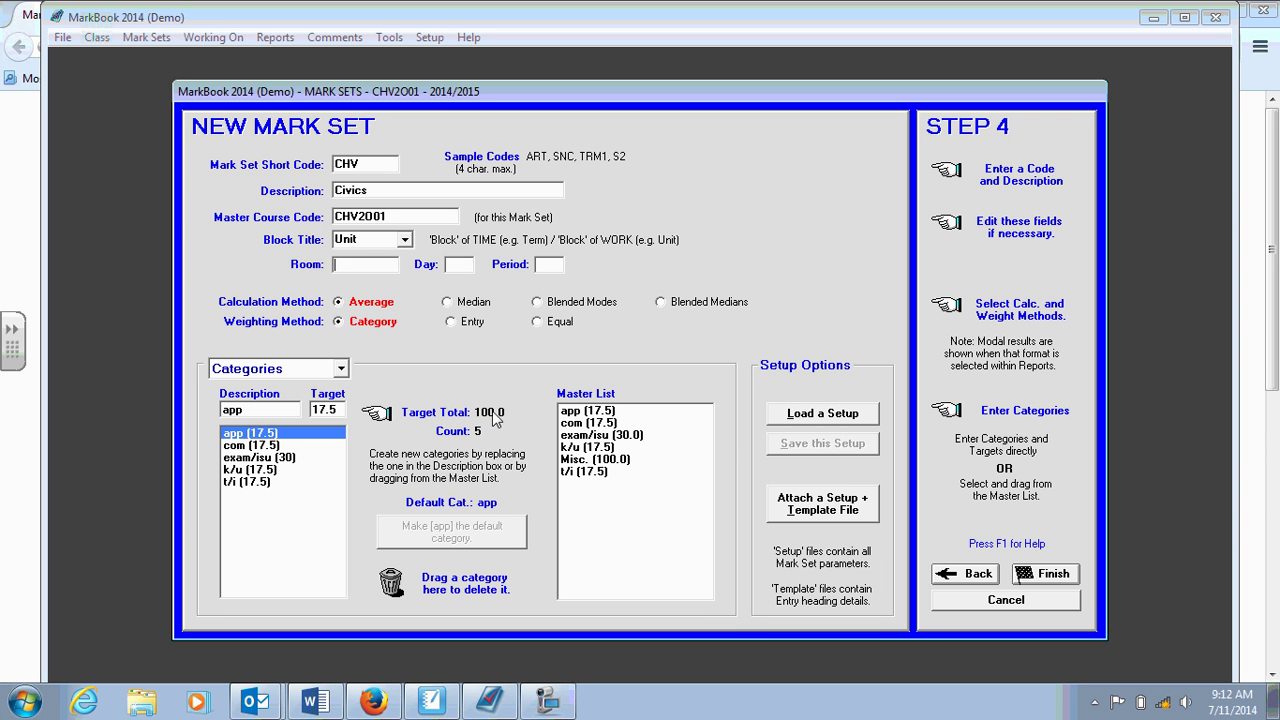
Finish the Civics mark set setup and accept the class-ready dialog.
click(1032, 582)
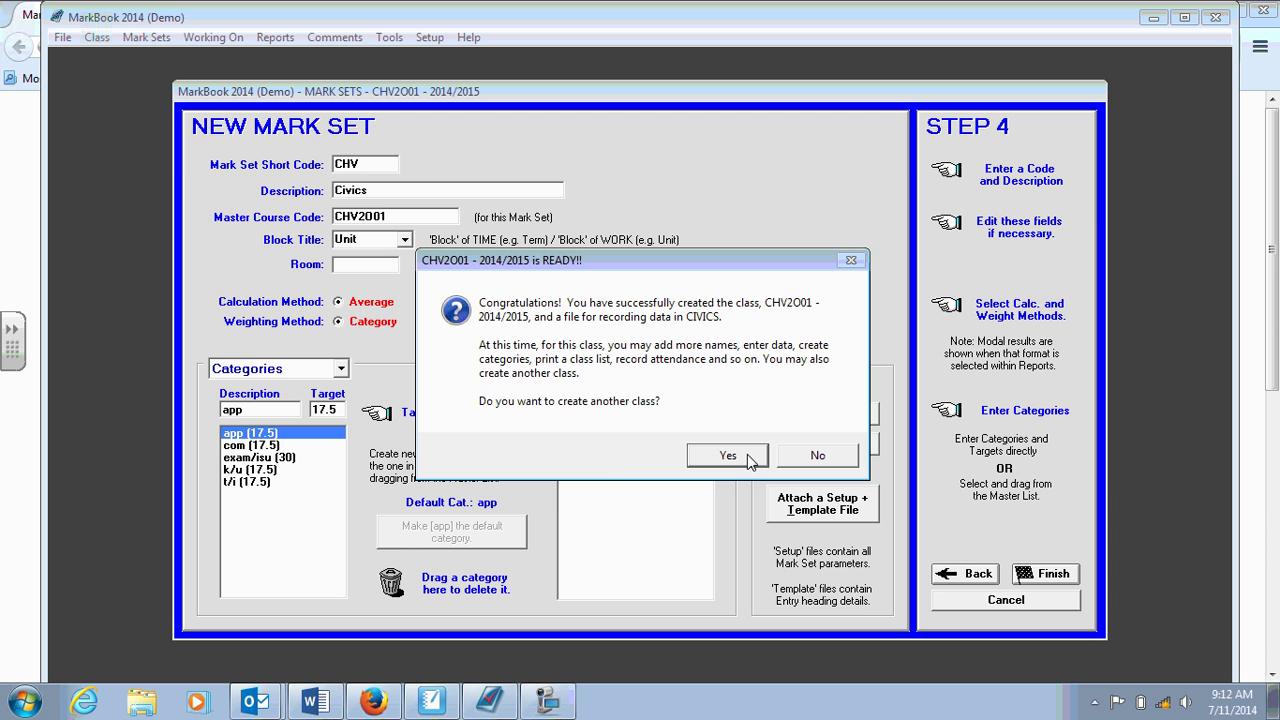
click(748, 456)
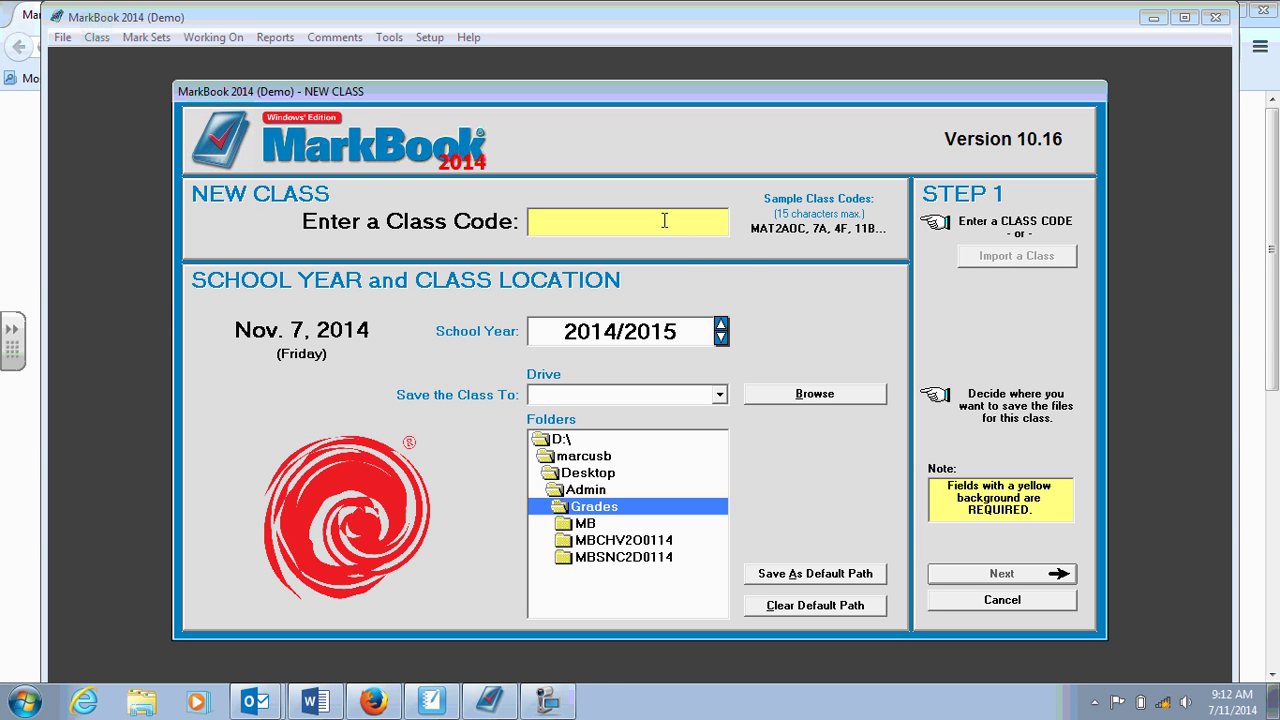
click(547, 700)
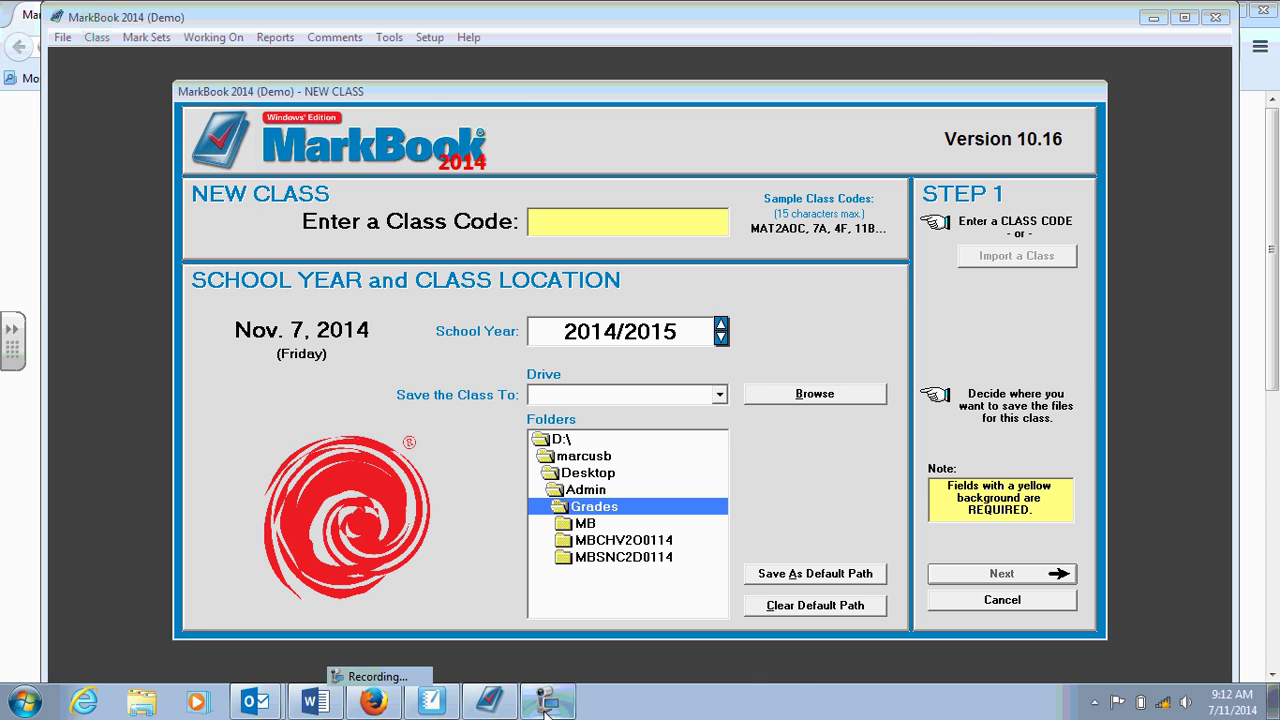
click(104, 705)
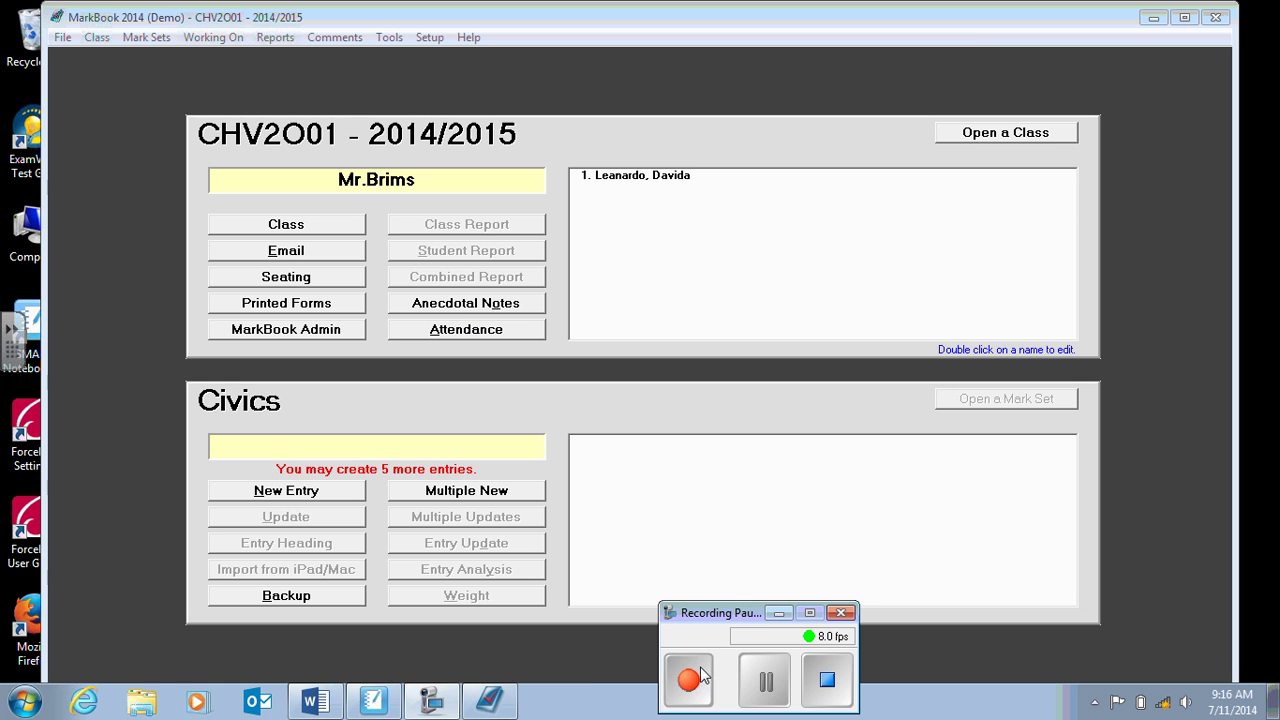
Create a new entry under the Civics mark set of class CHV2O01.
click(690, 679)
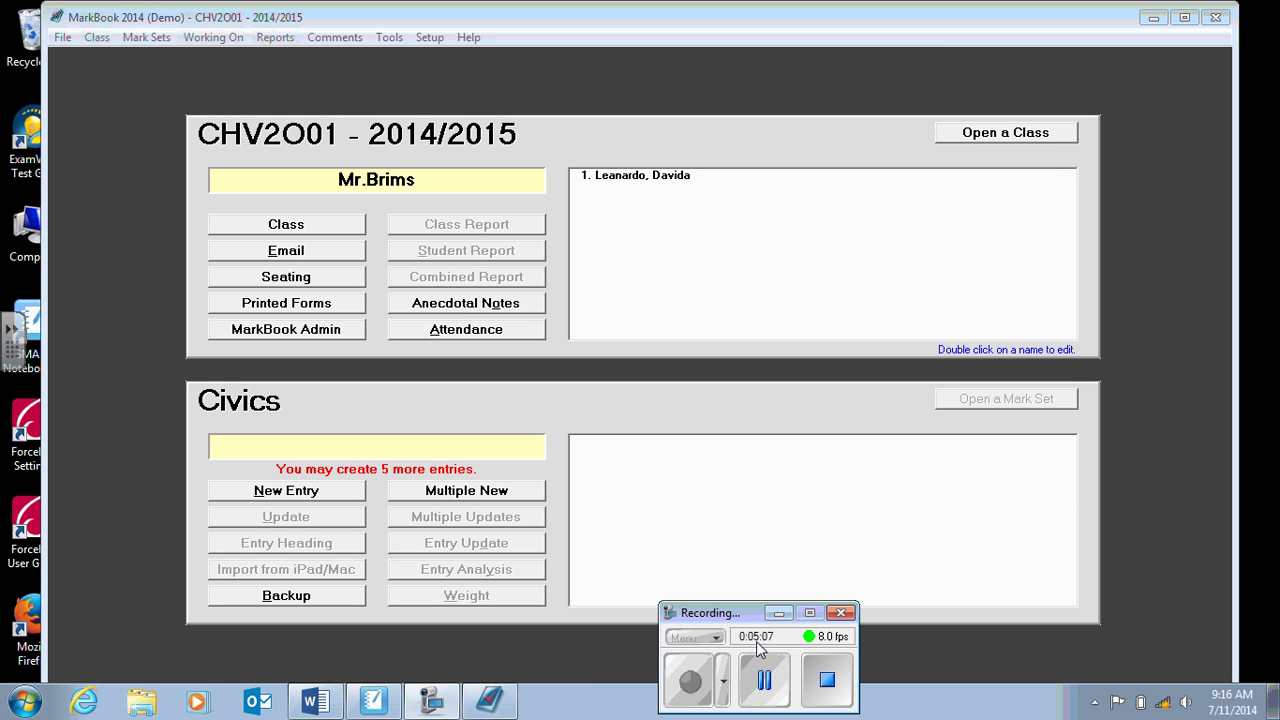
click(779, 615)
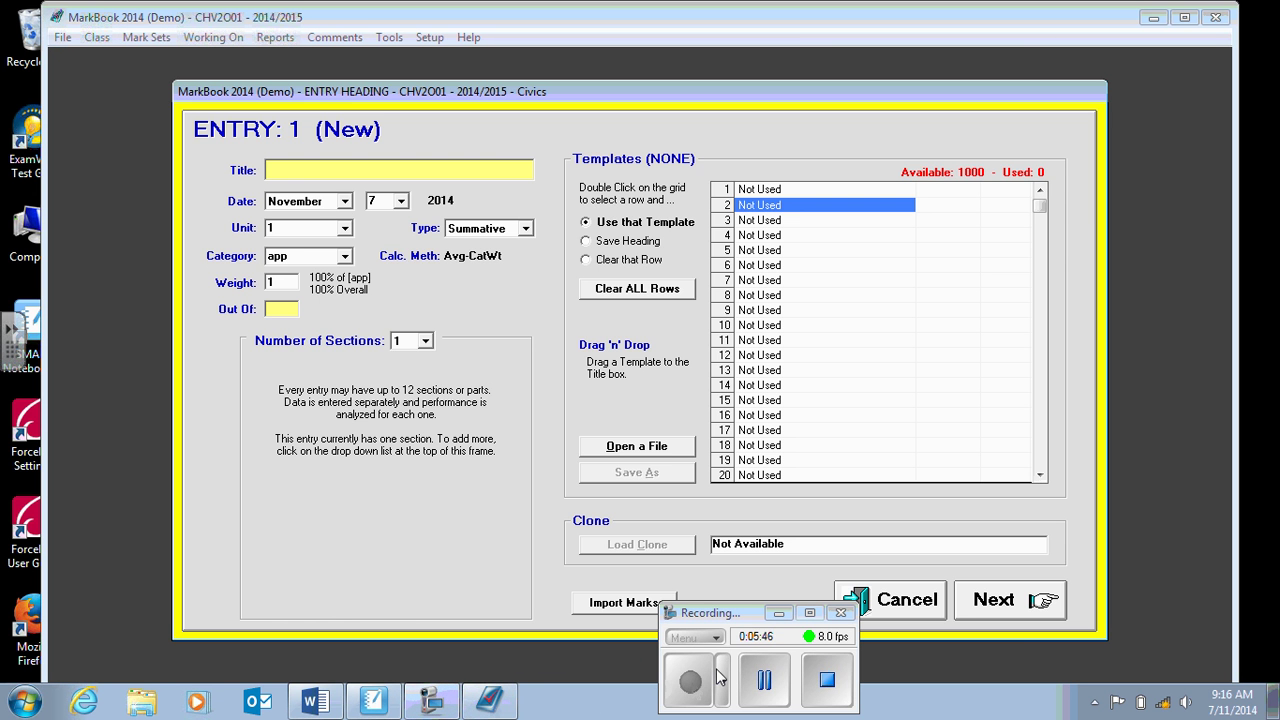
Title entry 1 'Charter of Rights Quiz' and assign it to the k/u category.
click(779, 613)
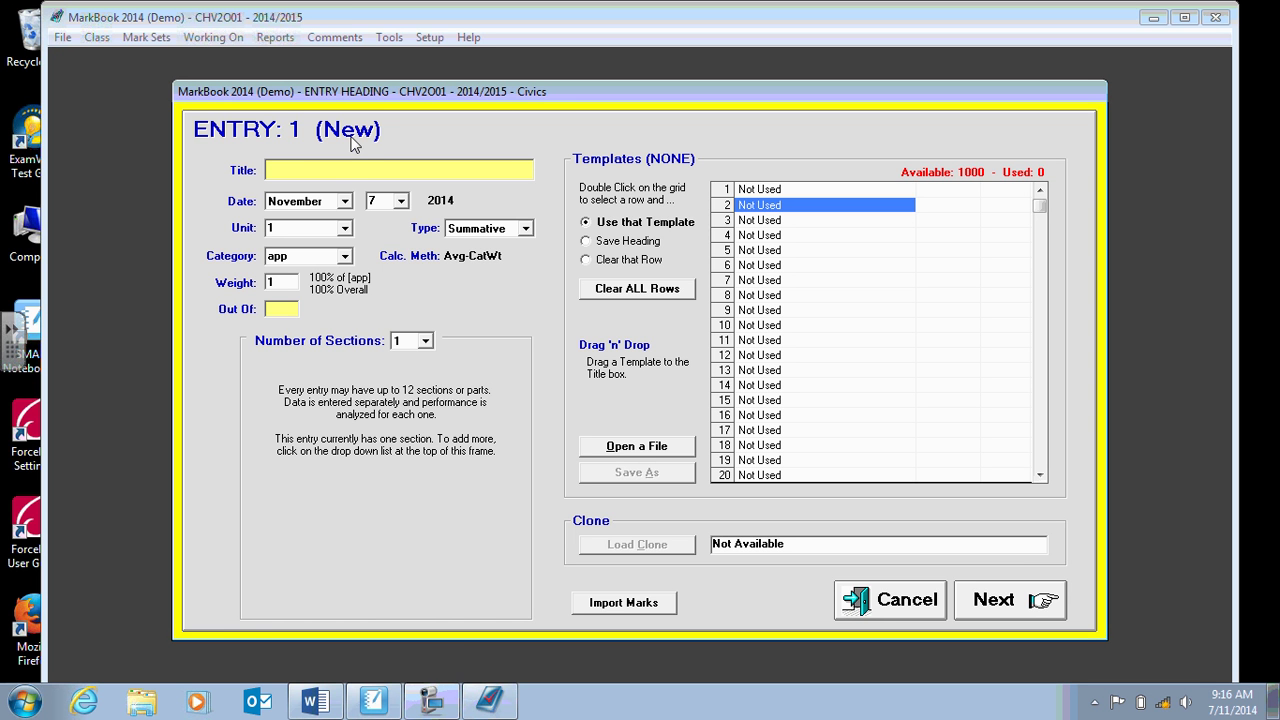
text(CHarter o)
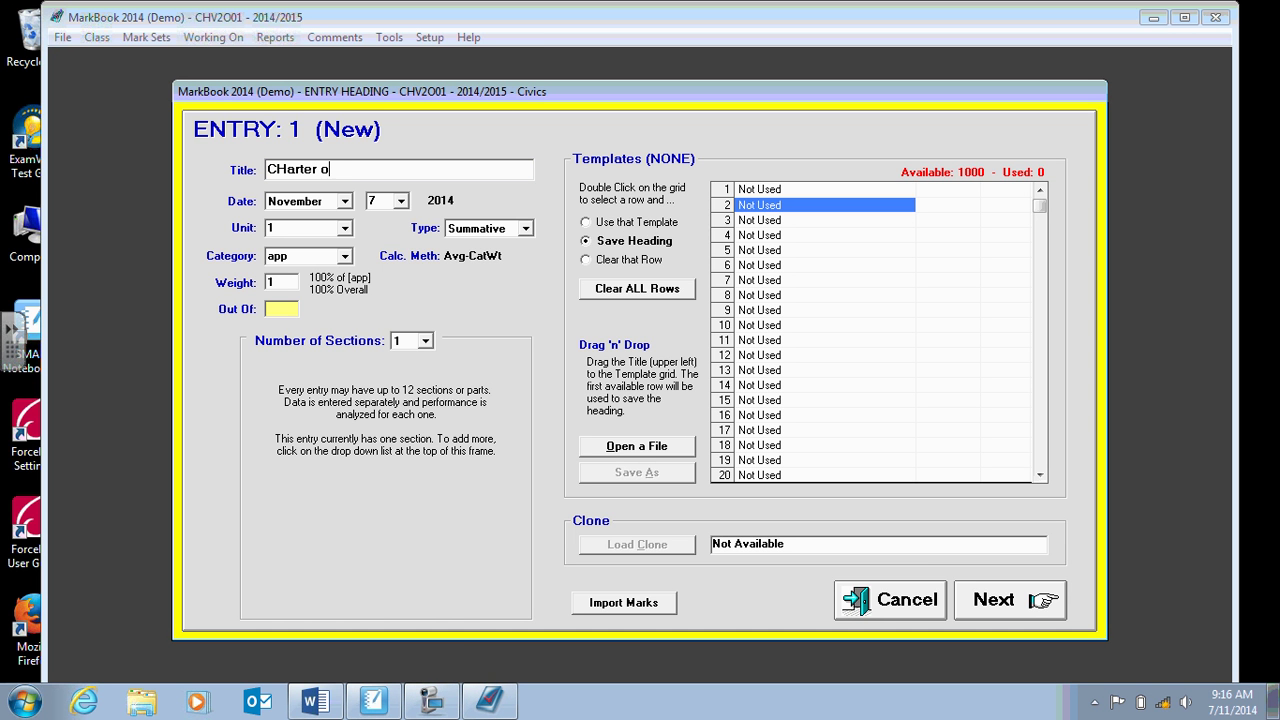
key(BackSpace)
key(BackSpace)
key(BackSpace)
key(BackSpace)
key(BackSpace)
key(BackSpace)
key(BackSpace)
key(BackSpace)
text(harter of RIghts)
key(BackSpace)
key(BackSpace)
key(BackSpace)
key(BackSpace)
key(BackSpace)
text(ights Quiz)
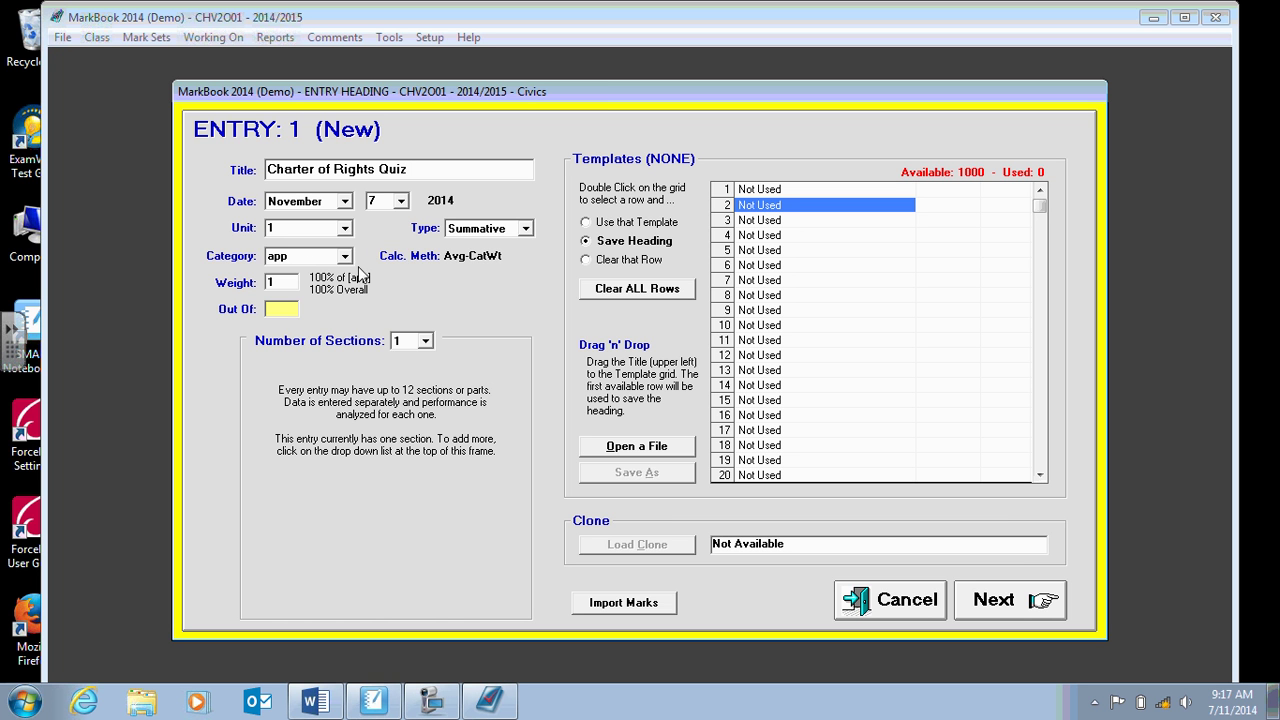
click(345, 257)
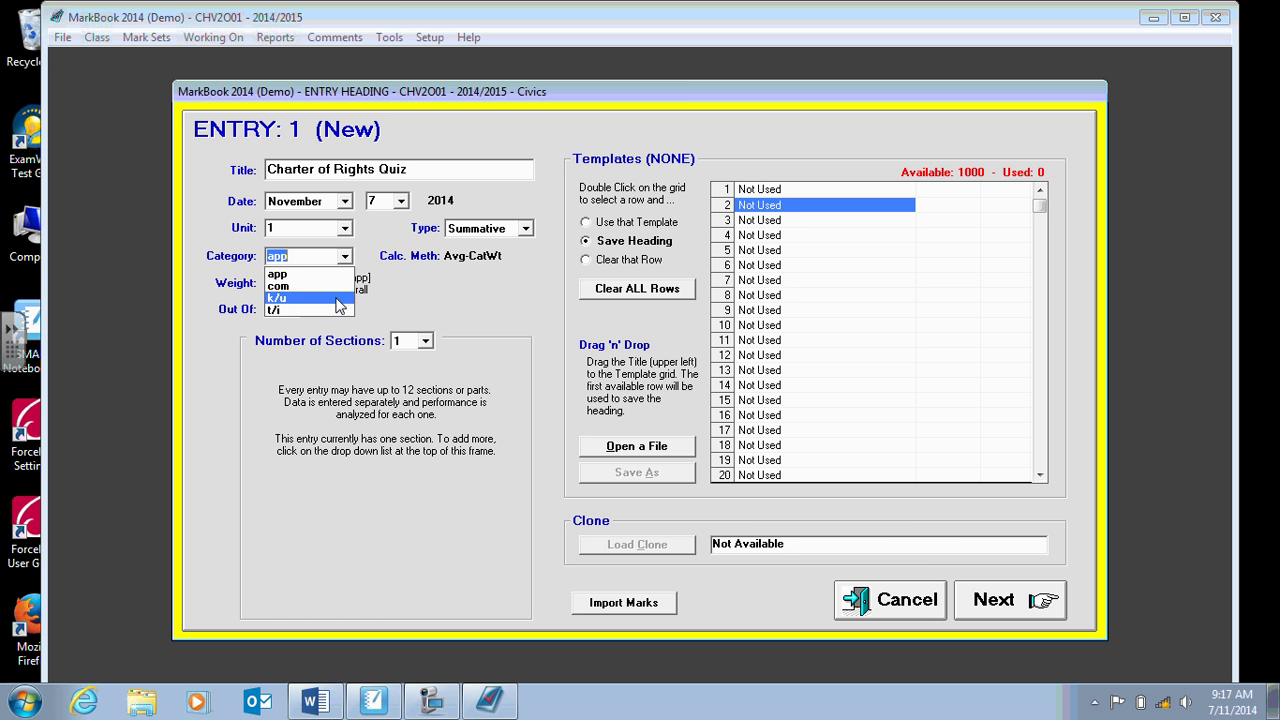
click(335, 298)
click(284, 308)
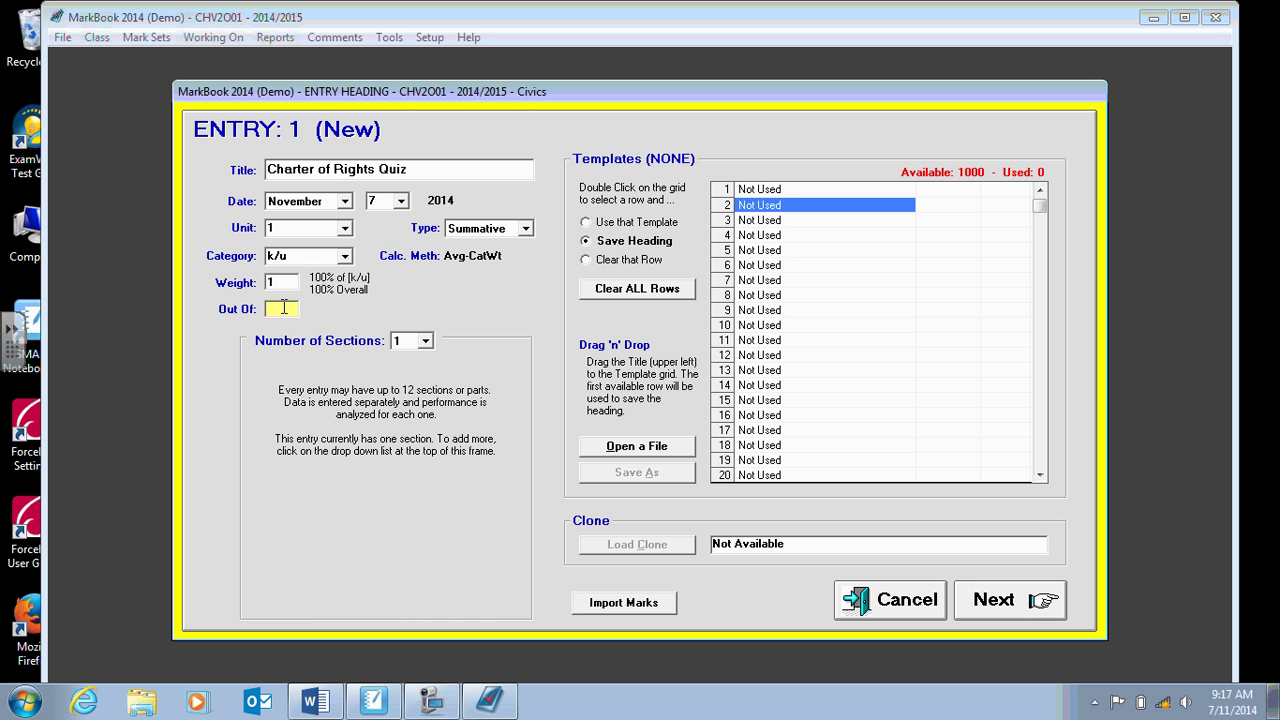
Give the Charter of Rights Quiz entry a weight of 10, keeping it out of 10.
text(10)
double_click(282, 284)
text(10)
click(285, 310)
Save the quiz heading and enter a mark of 9 for the first student, giving 90%.
click(1000, 606)
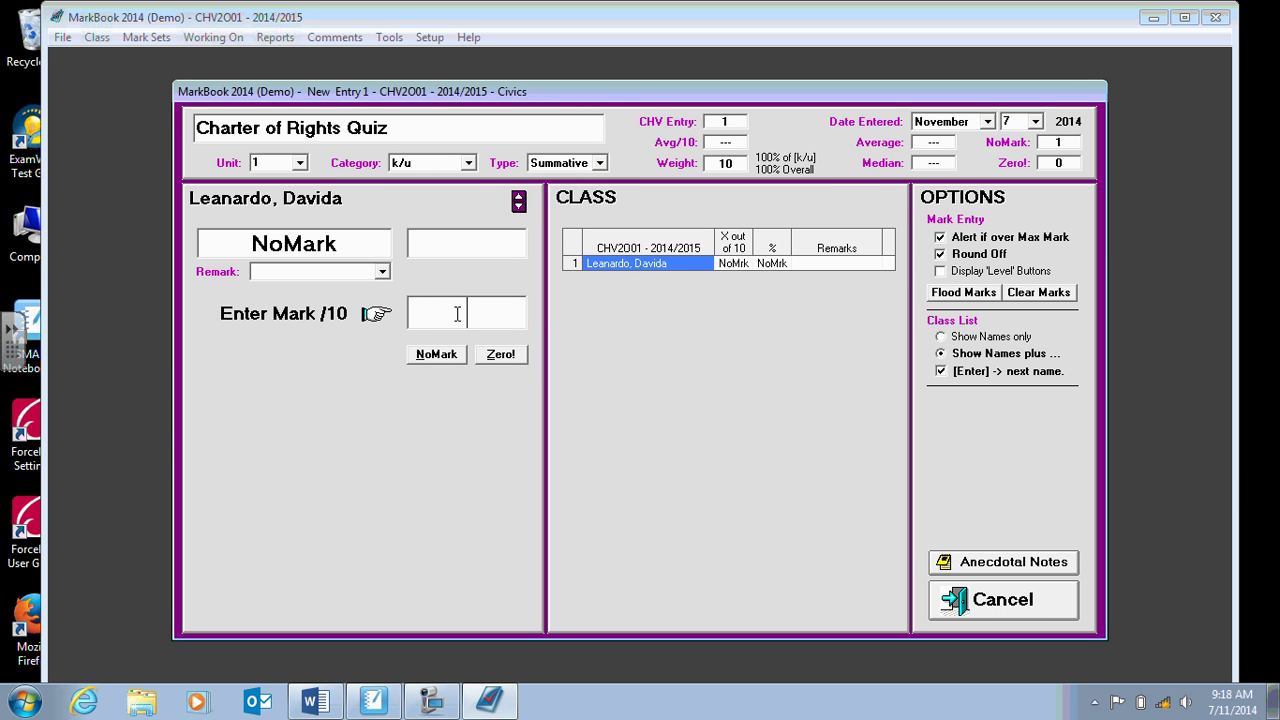
text(9)
click(447, 708)
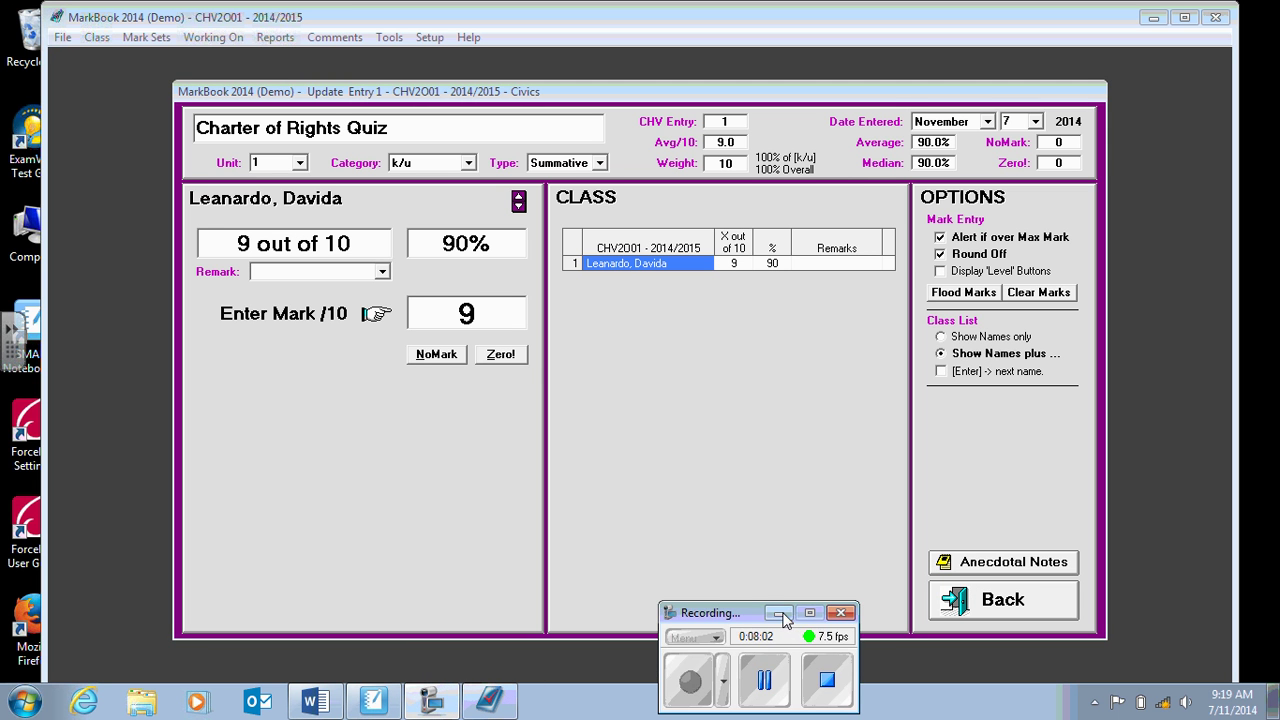
click(781, 614)
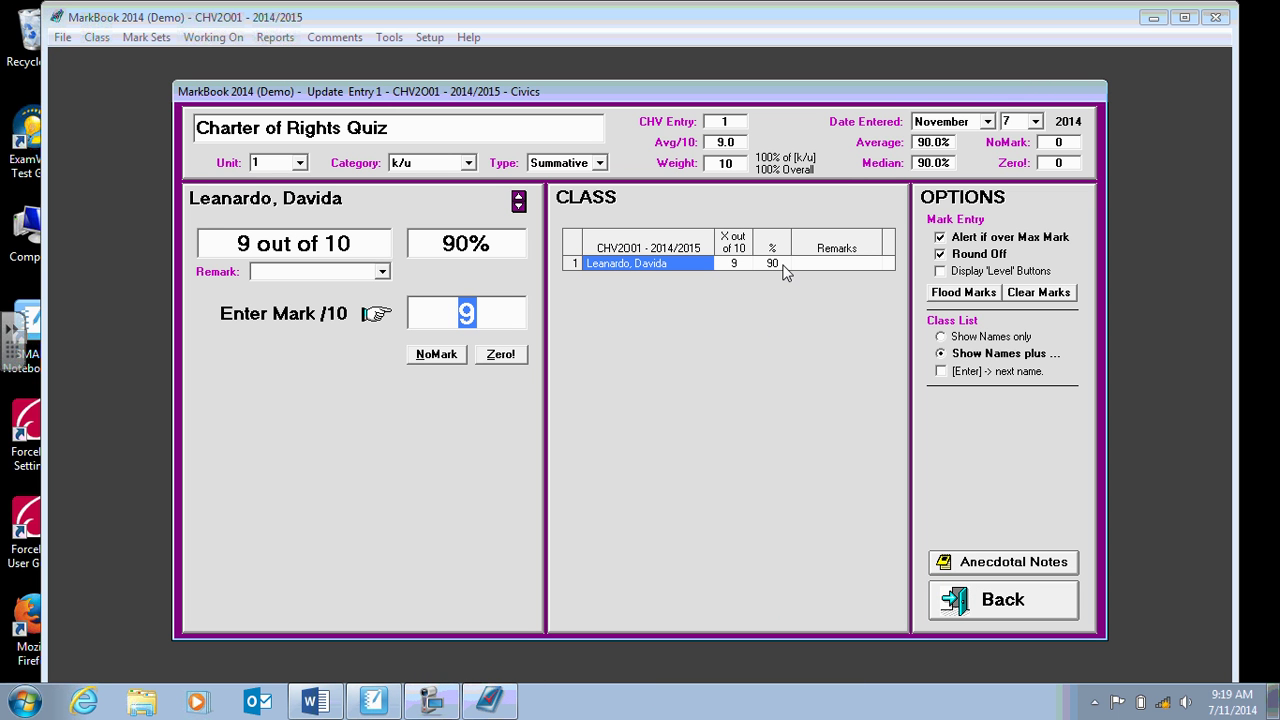
click(863, 264)
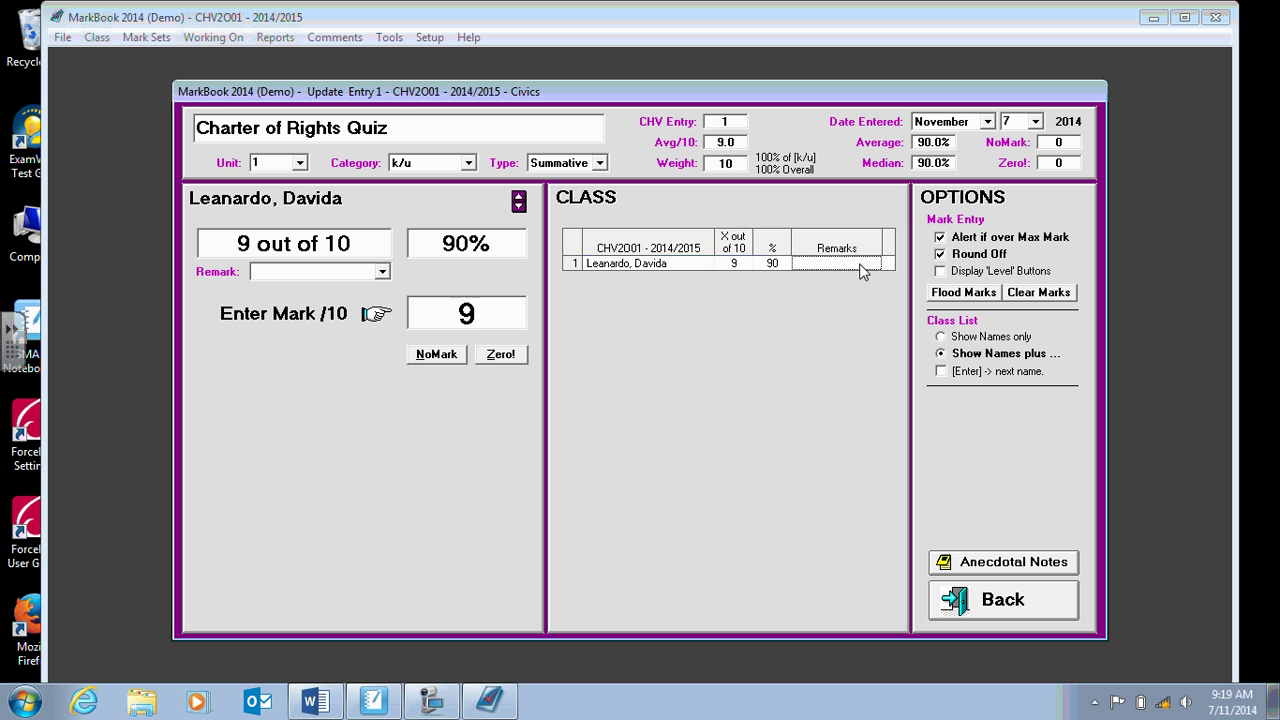